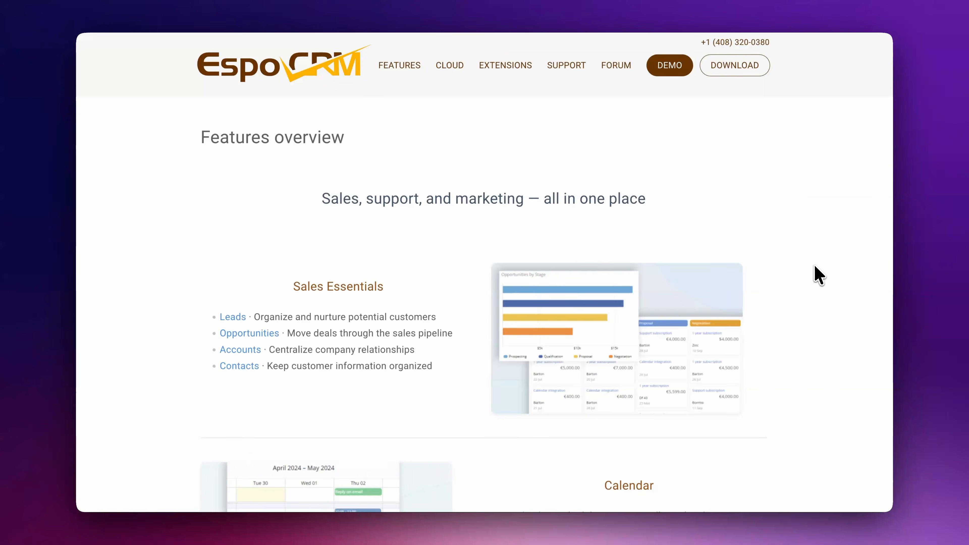
Examine the EspoCRM features overview, from sales essentials through customization to import and export.
scroll(820, 275, "down", 5)
scroll(820, 275, "down", 1)
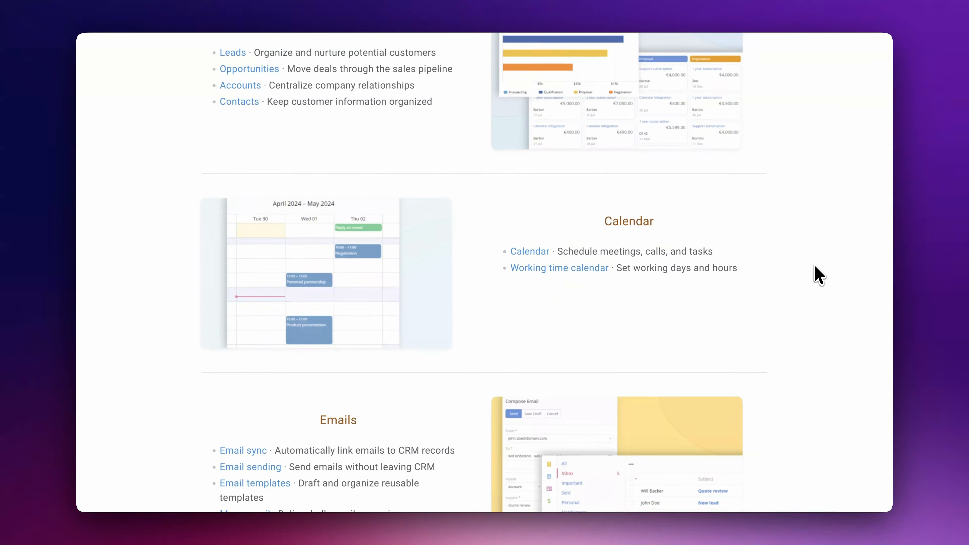
scroll(819, 275, "down", 1)
scroll(820, 275, "down", 4)
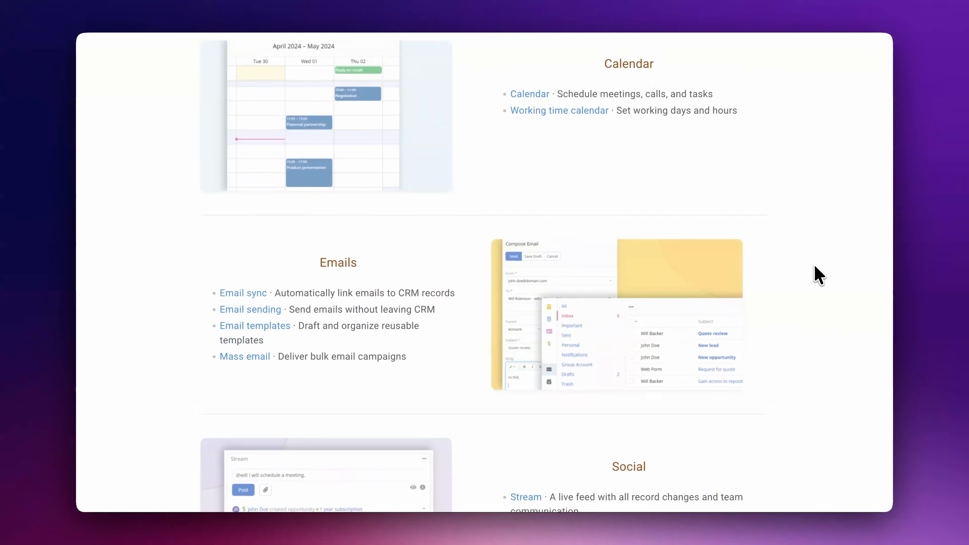
scroll(820, 275, "down", 6)
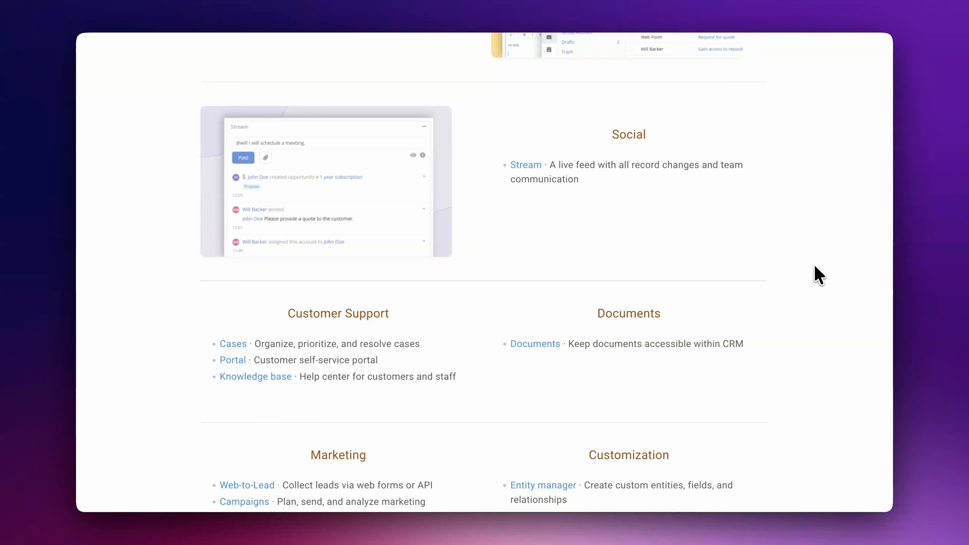
scroll(820, 274, "down", 7)
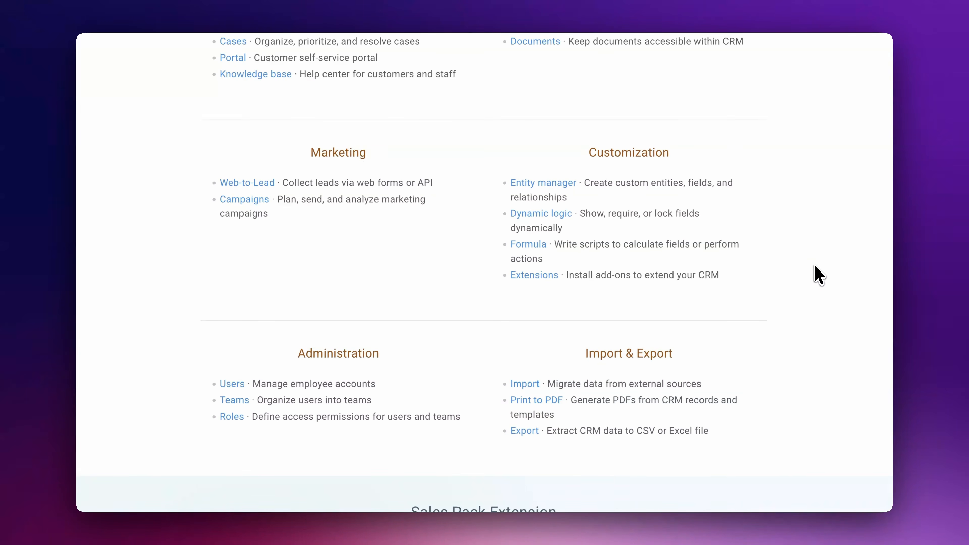
scroll(820, 275, "up", 15)
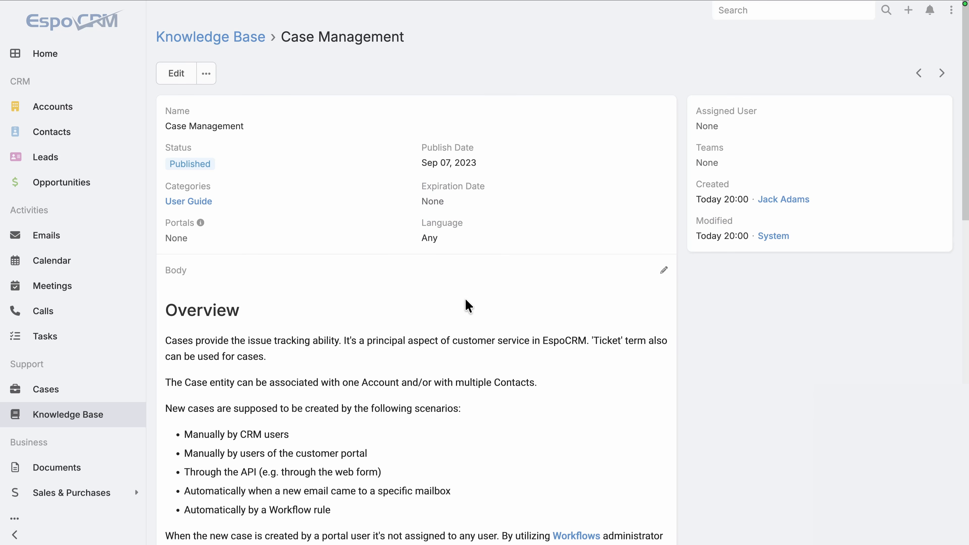
Review EspoCRM's Case Management article, cloud plans and installation guide, and Elestio's managed platform overview.
scroll(466, 306, "down", 1)
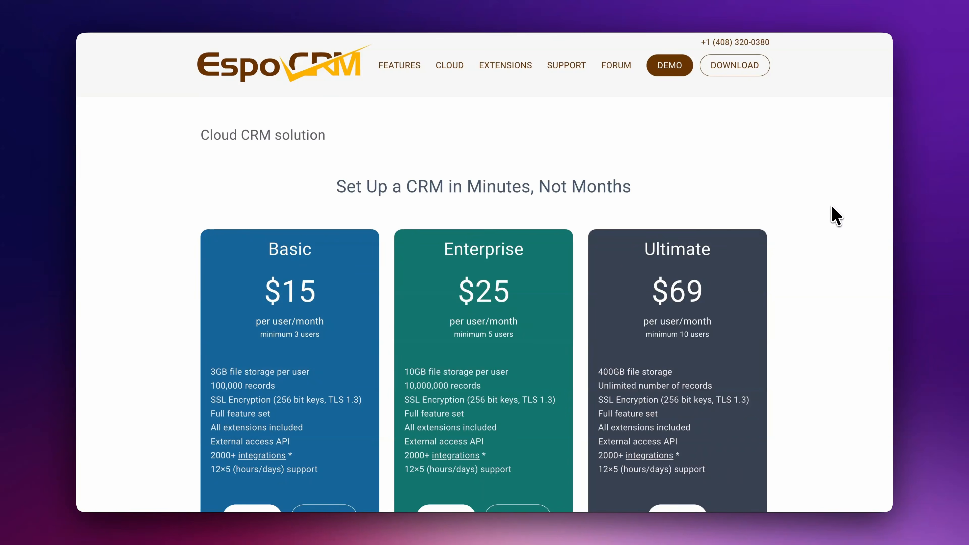
scroll(832, 206, "down", 5)
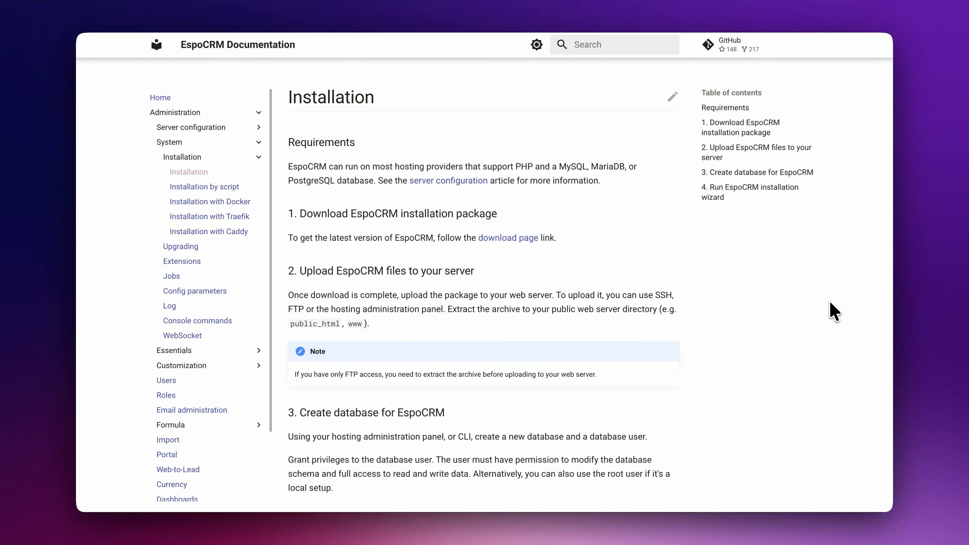
scroll(834, 312, "down", 5)
scroll(833, 311, "down", 5)
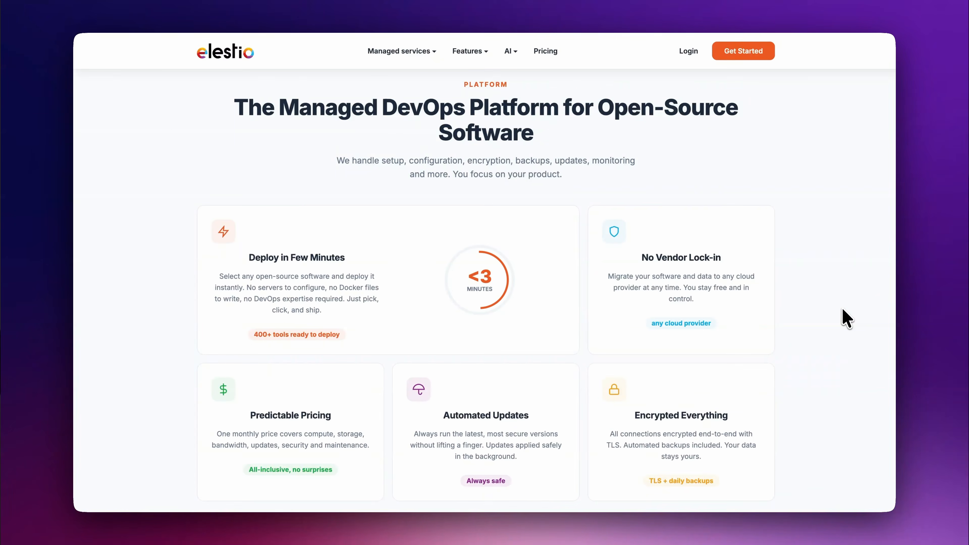
scroll(847, 319, "down", 10)
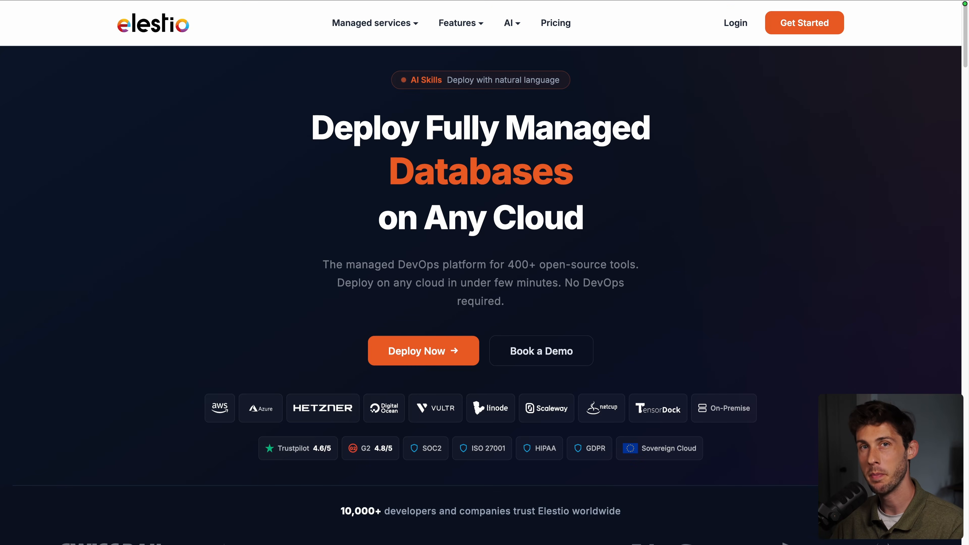
Log in to Elestio and start deploying a first service, searching for "espo" and selecting EspoCRM.
left_click(737, 23)
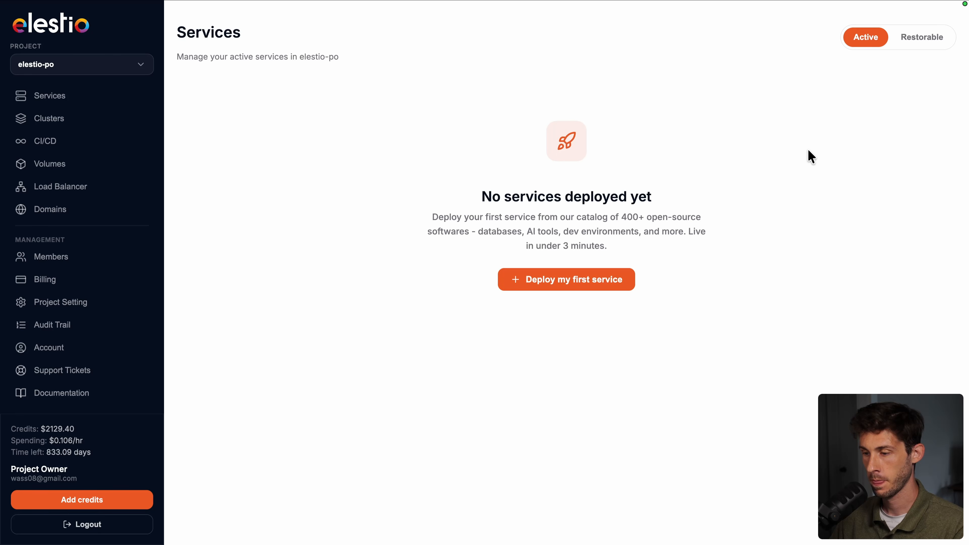
left_click(549, 282)
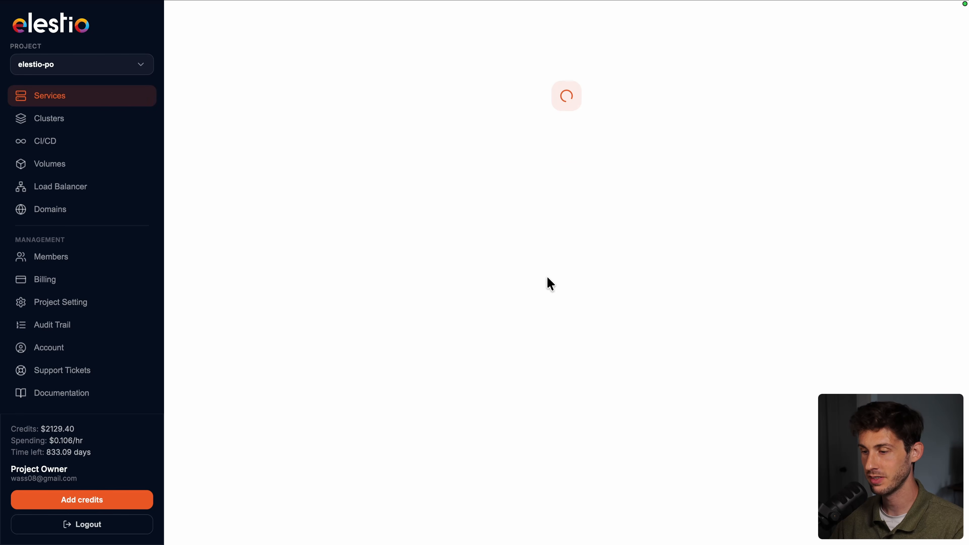
left_click(430, 184)
type("espo")
left_click(756, 272)
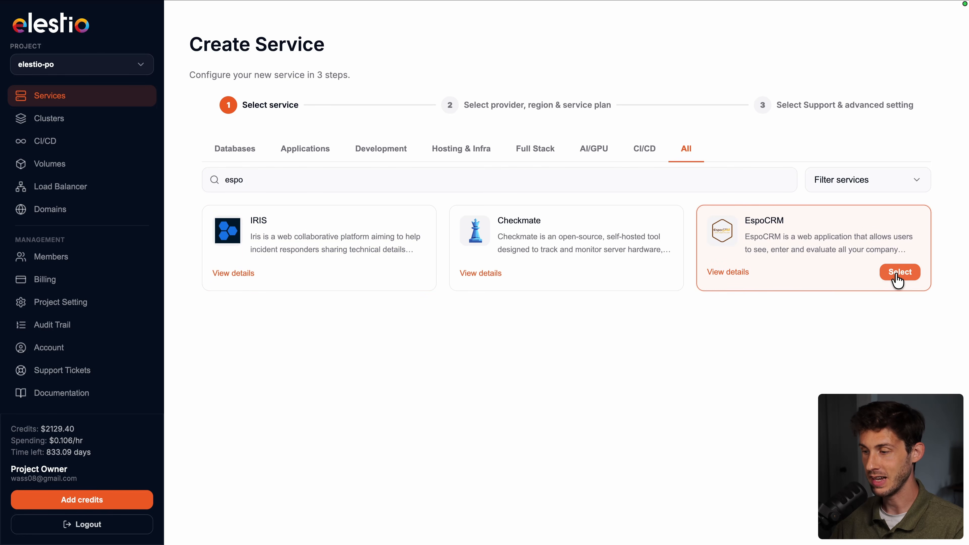
left_click(835, 277)
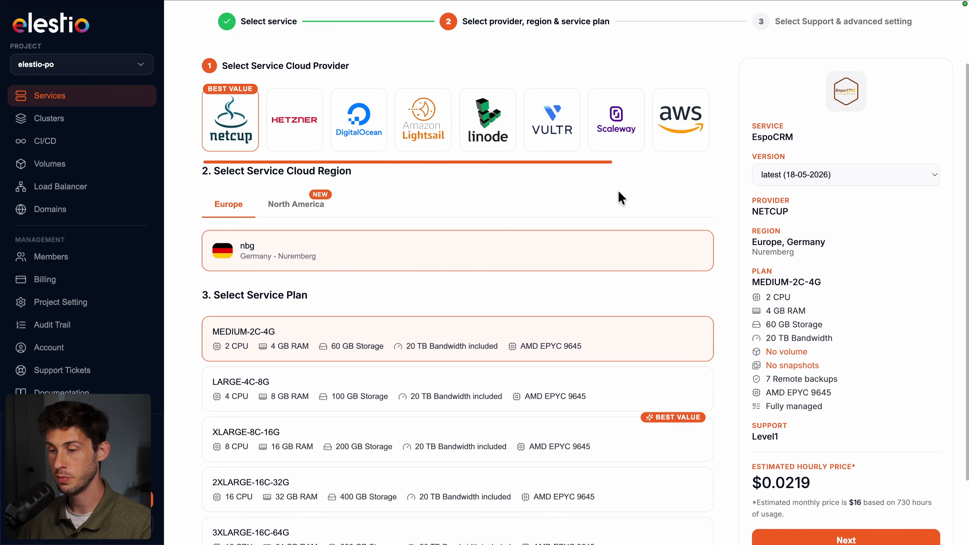
Create the service on Netcup in Nuremberg, Germany, with the MEDIUM-2C-4G plan and Level 1 Support.
scroll(618, 190, "down", 2)
scroll(473, 217, "down", 1)
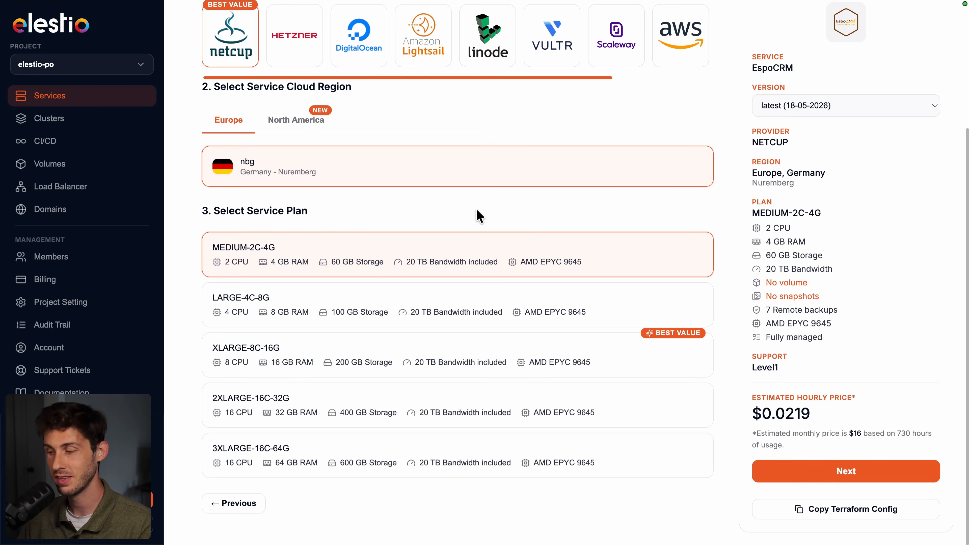
left_click(856, 478)
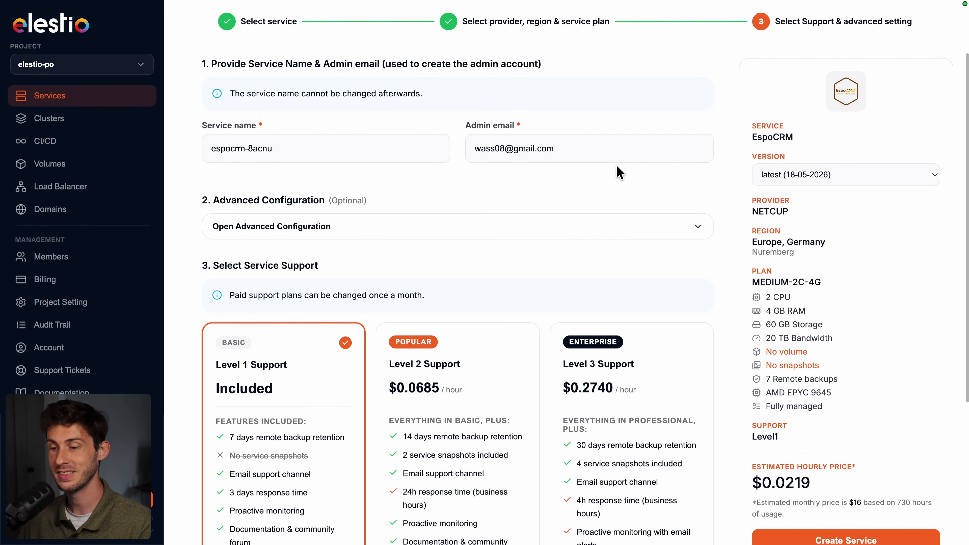
scroll(577, 174, "down", 5)
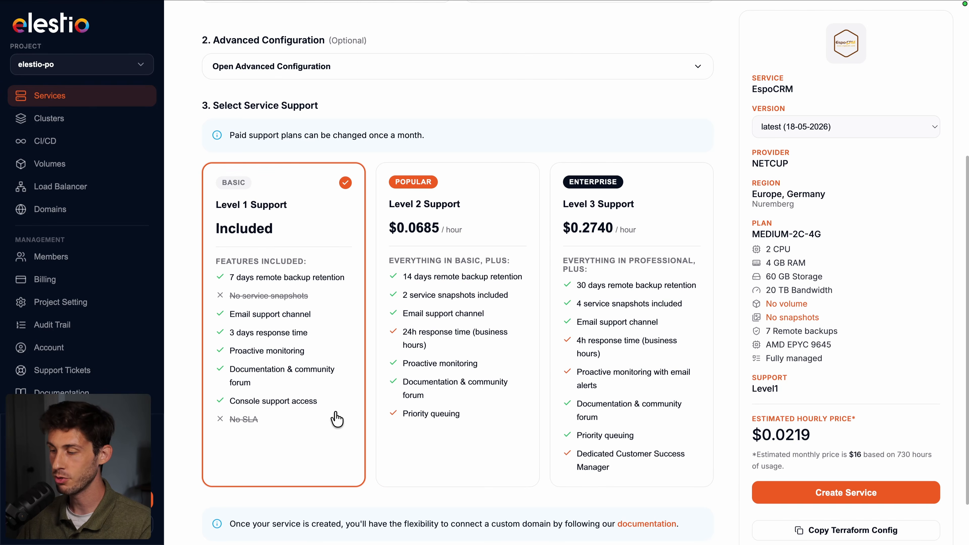
left_click(806, 495)
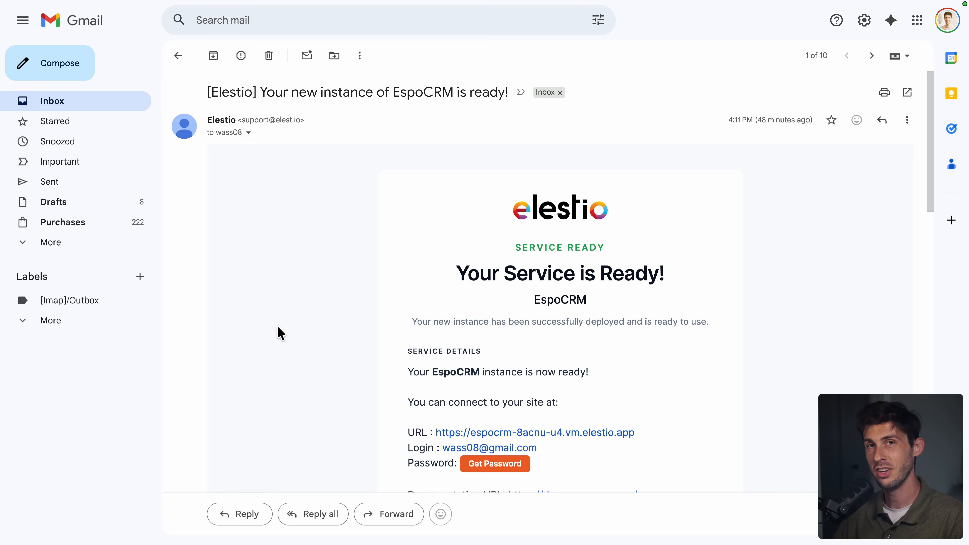
Retrieve the admin password through the service-ready email and log in to the deployed EspoCRM with the username and password.
scroll(280, 334, "down", 3)
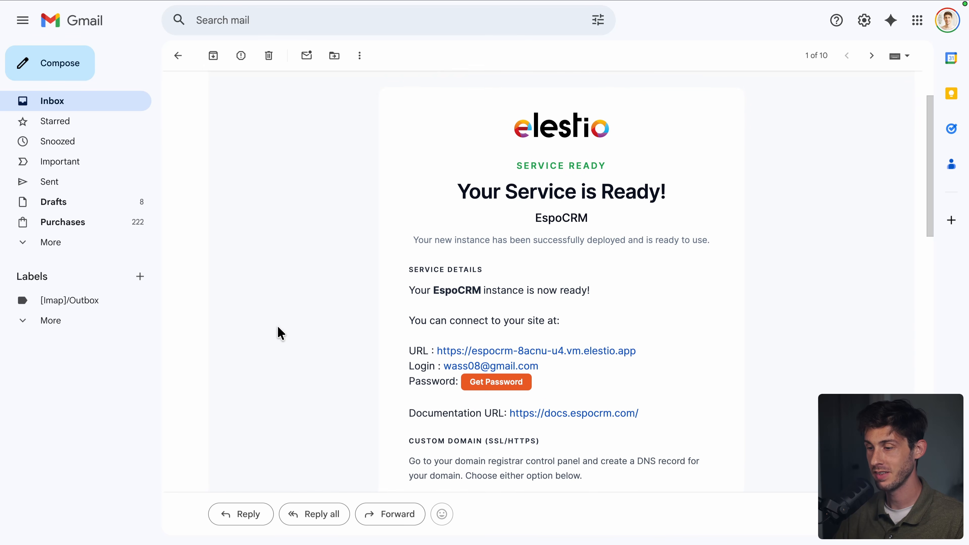
scroll(281, 334, "down", 3)
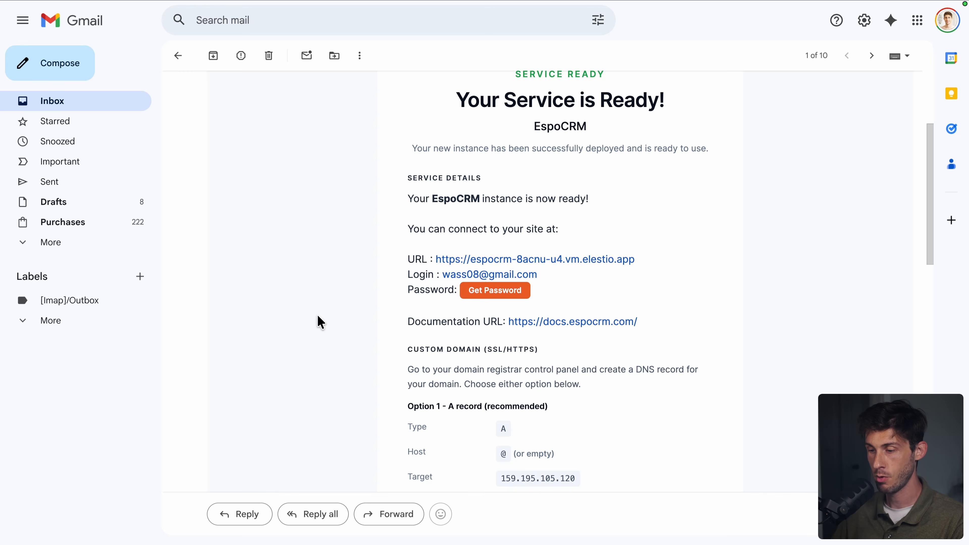
left_click(478, 301)
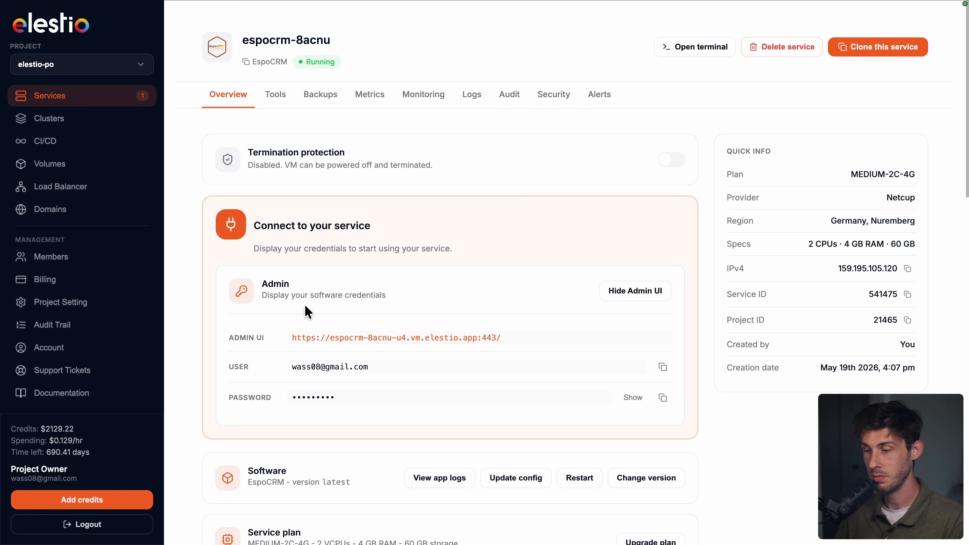
left_click(664, 398)
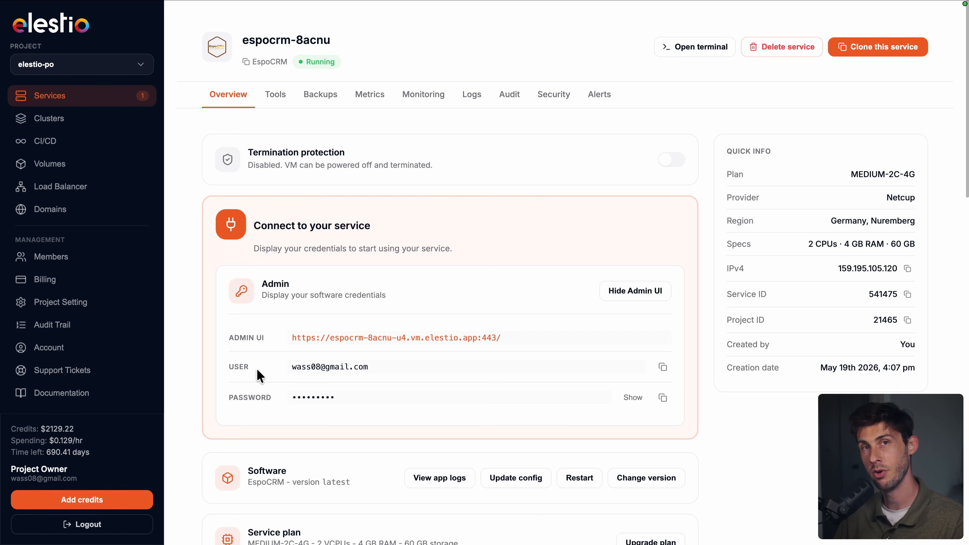
left_click(346, 337)
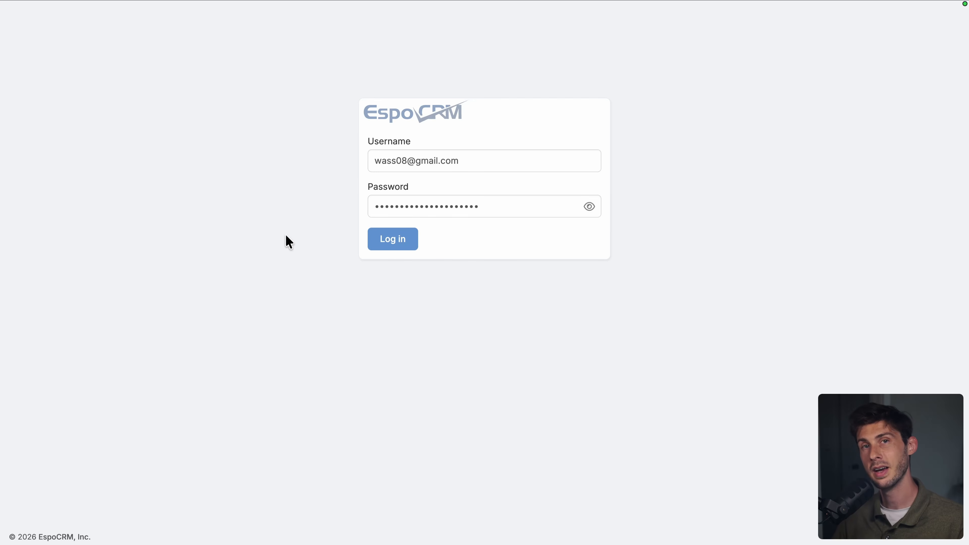
left_click(392, 247)
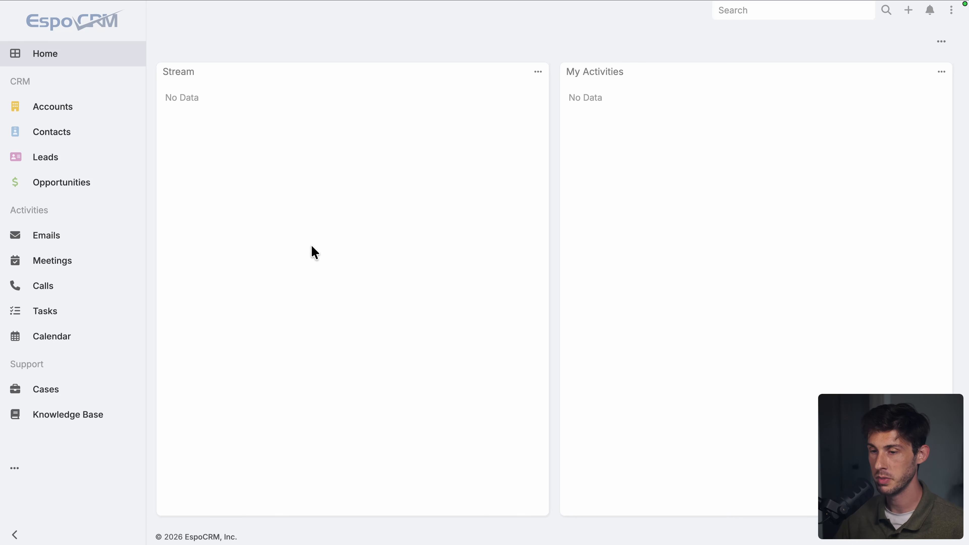
Open the Teams management list in the EspoCRM administration area.
left_click(953, 19)
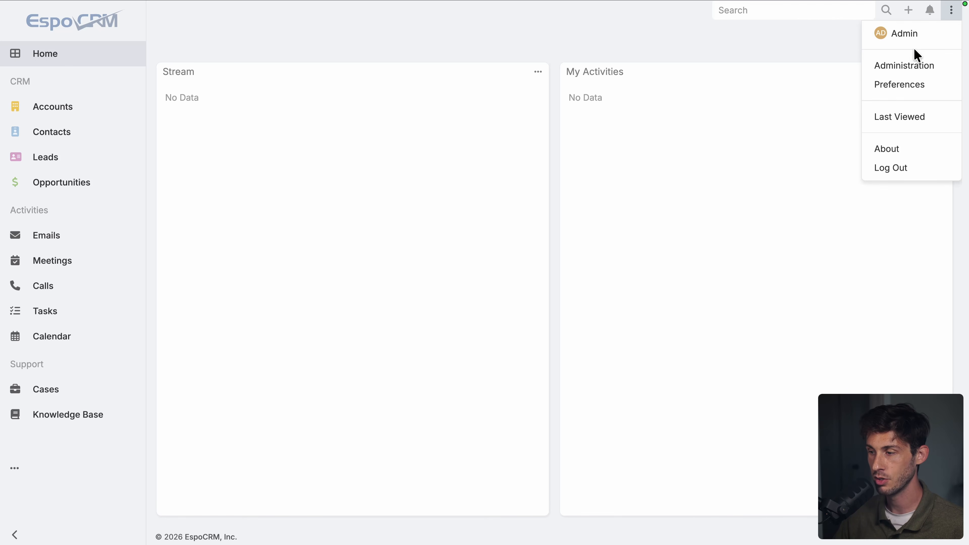
left_click(911, 66)
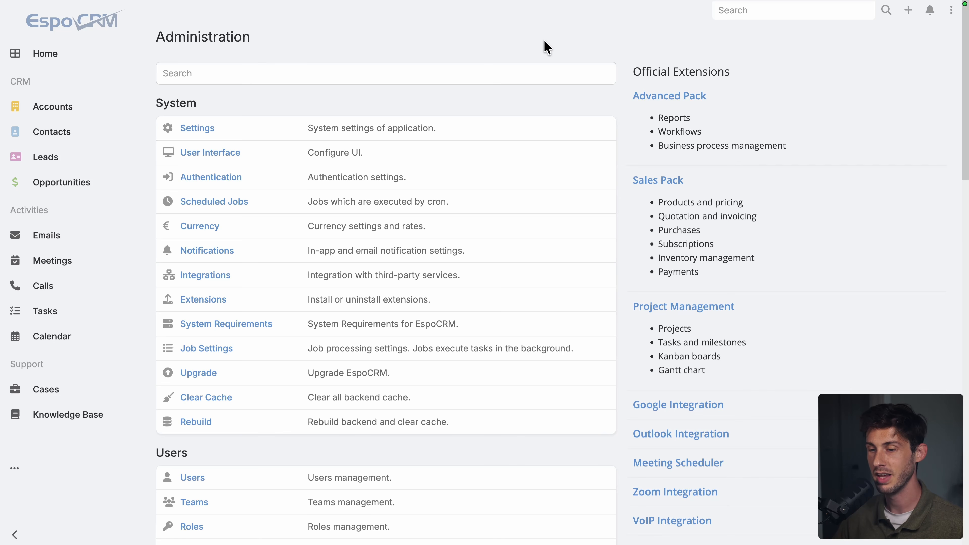
scroll(861, 329, "down", 5)
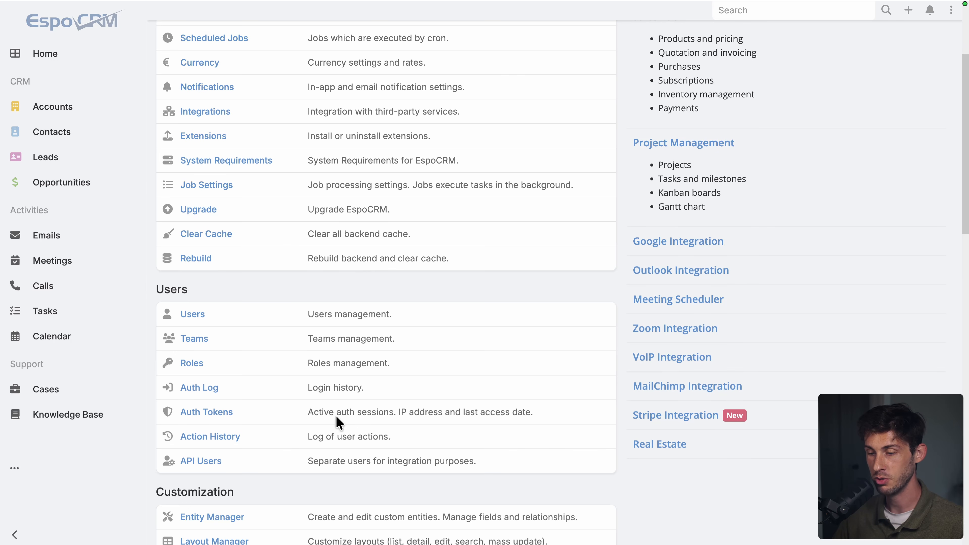
scroll(338, 405, "down", 2)
scroll(337, 404, "down", 1)
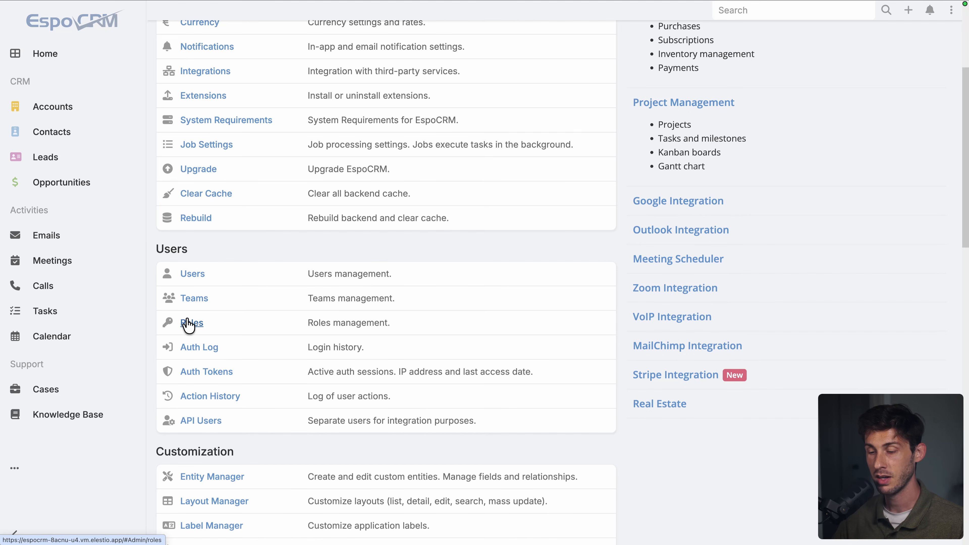
left_click(190, 298)
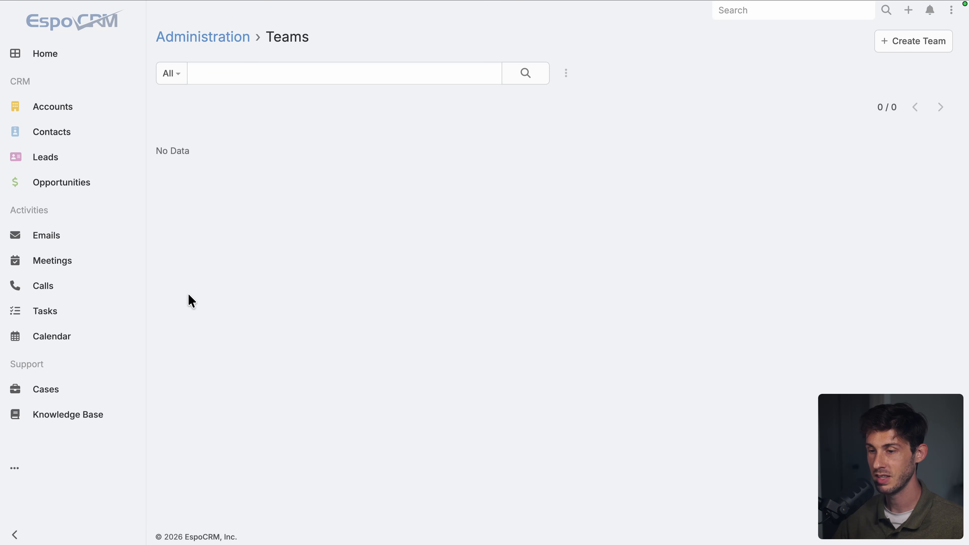
Create and save a team named Marketing without assigning any roles.
left_click(892, 43)
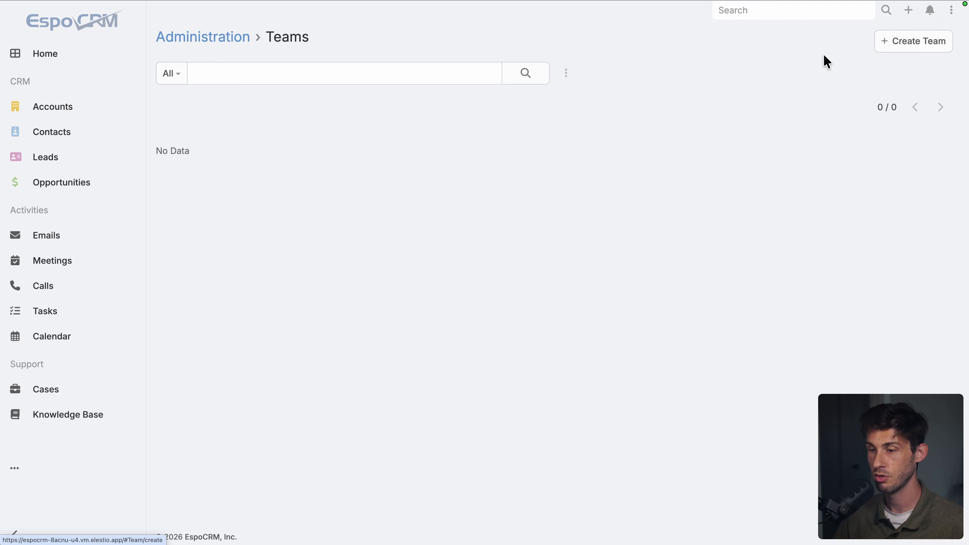
left_click(269, 133)
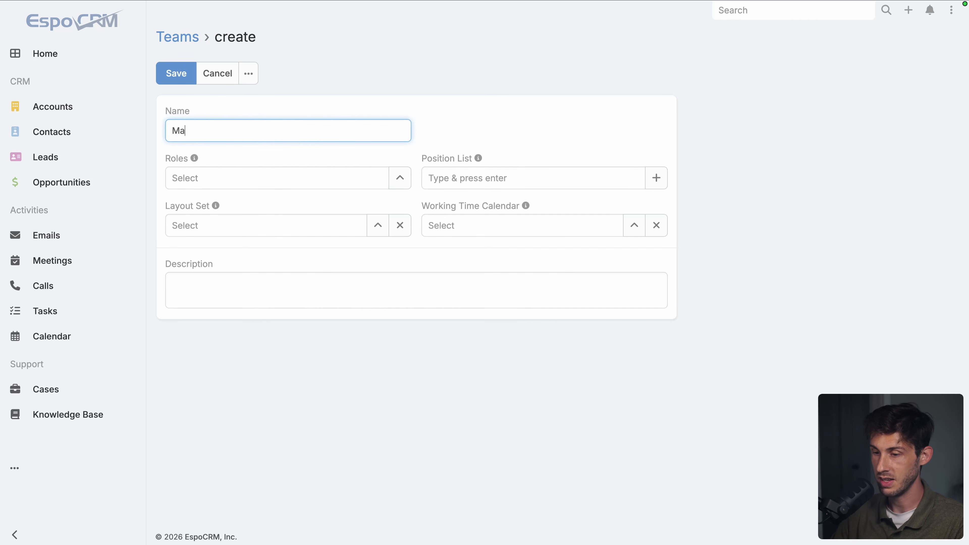
left_click(284, 172)
left_click(399, 179)
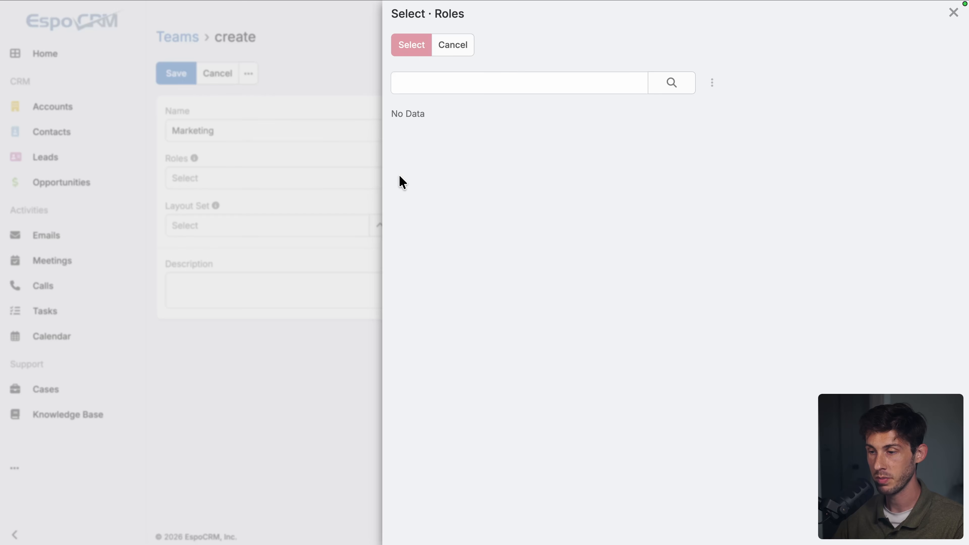
left_click(451, 45)
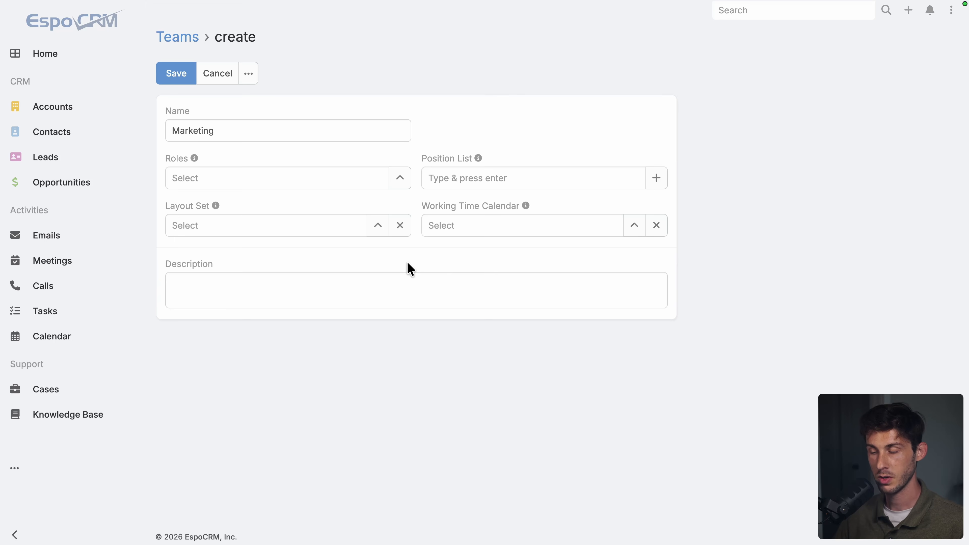
left_click(171, 75)
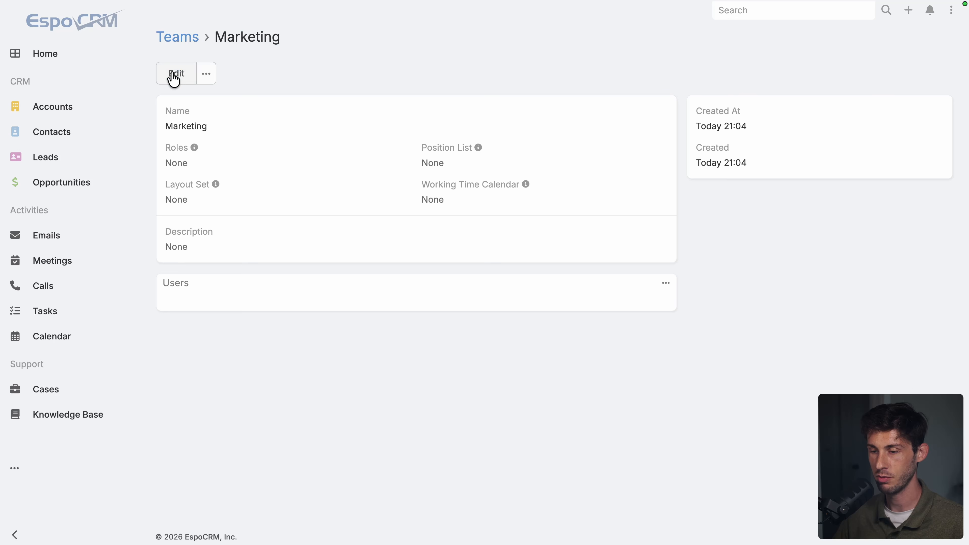
Create and save a second team named Sales.
left_click(193, 38)
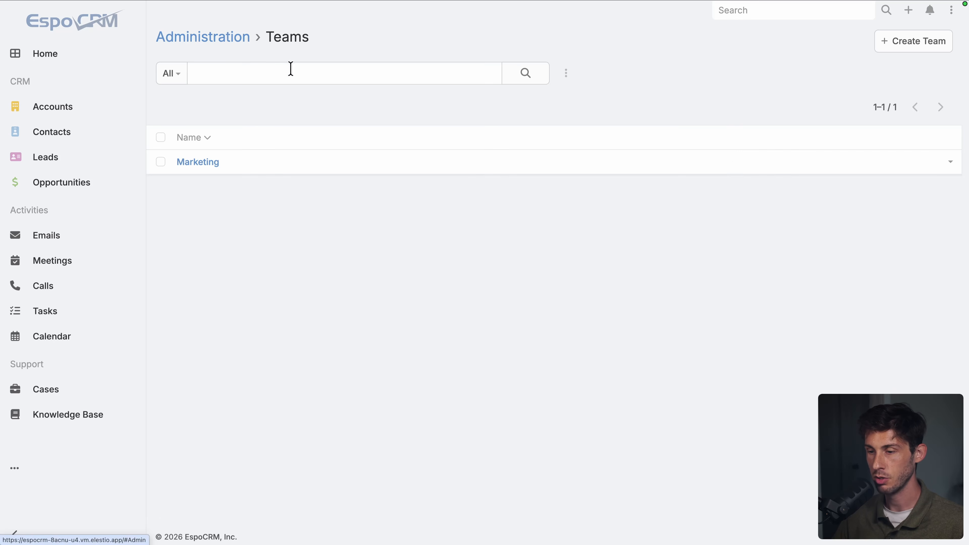
left_click(907, 49)
left_click(305, 126)
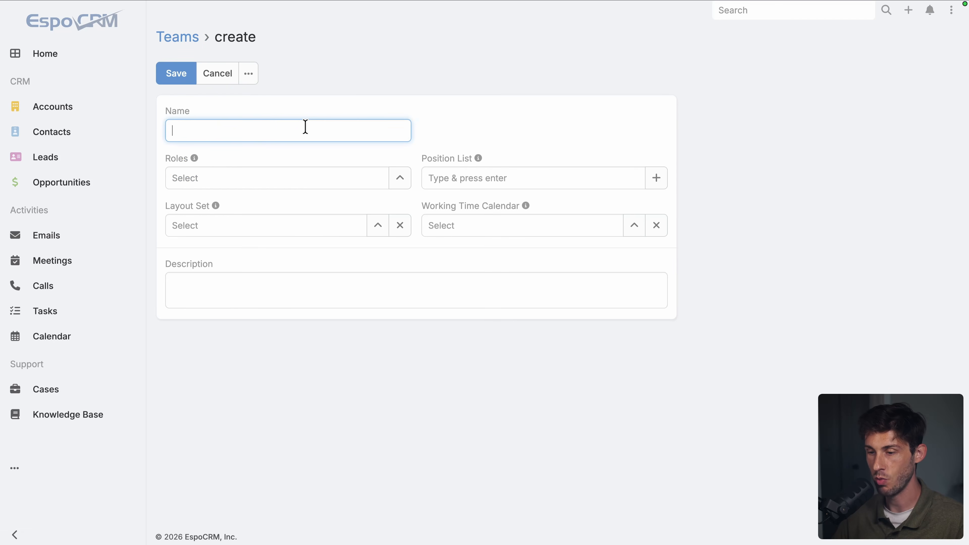
type("Sales")
left_click(174, 75)
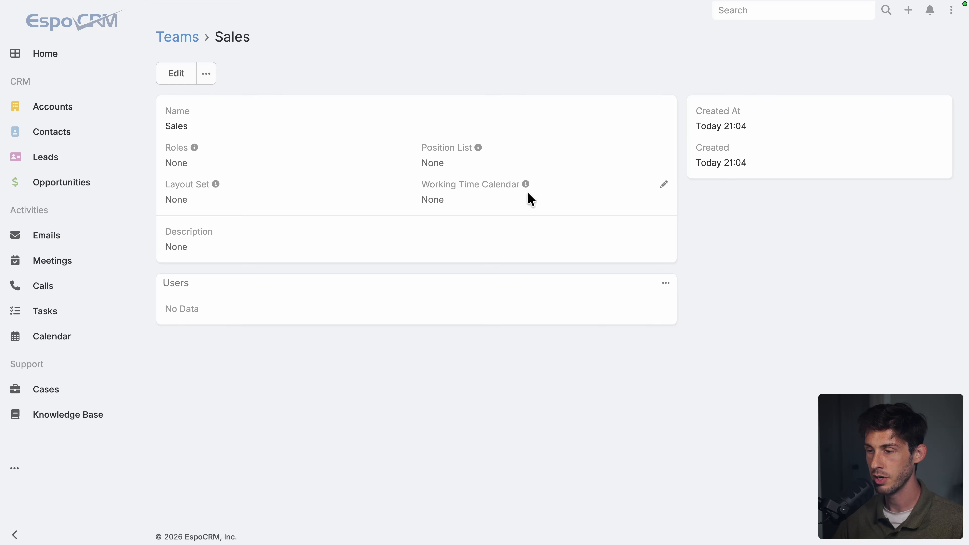
Open a new role form in the administration area and examine its general permissions and scope-level access settings.
left_click(951, 11)
left_click(901, 68)
scroll(548, 321, "down", 5)
left_click(188, 363)
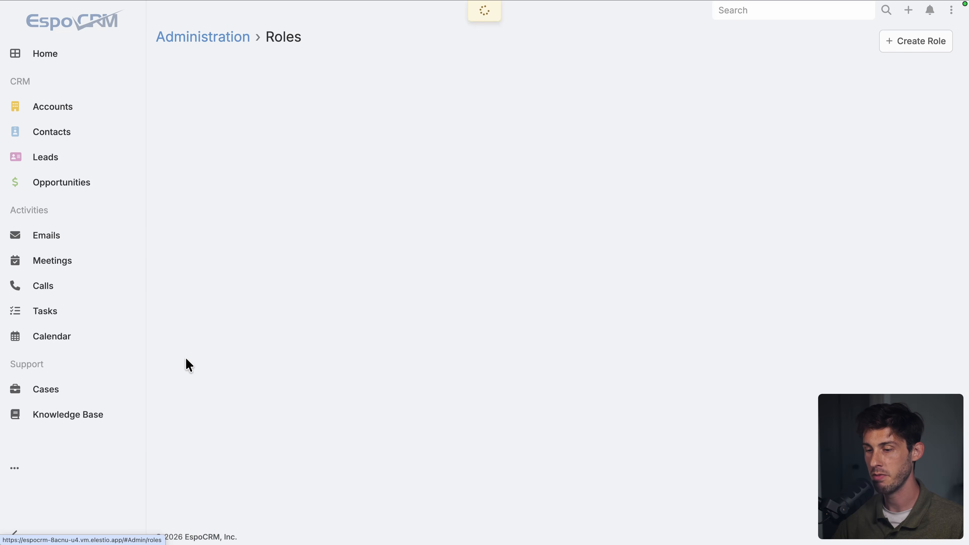
left_click(909, 50)
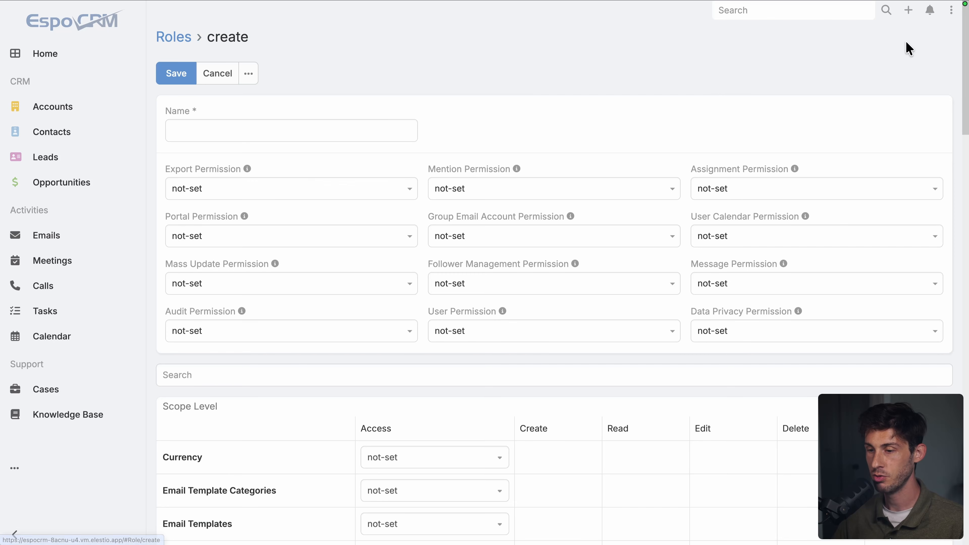
scroll(400, 312, "down", 6)
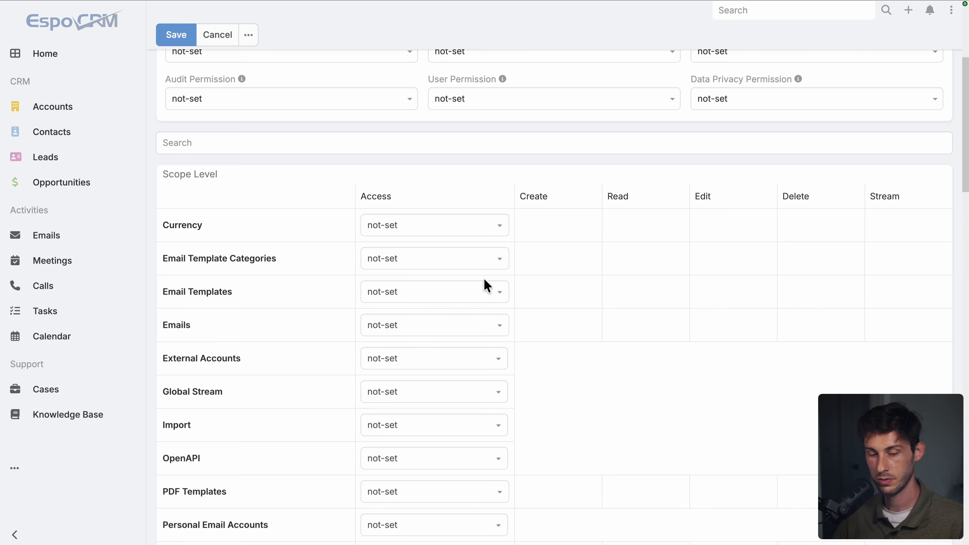
scroll(463, 310, "up", 5)
scroll(515, 315, "down", 5)
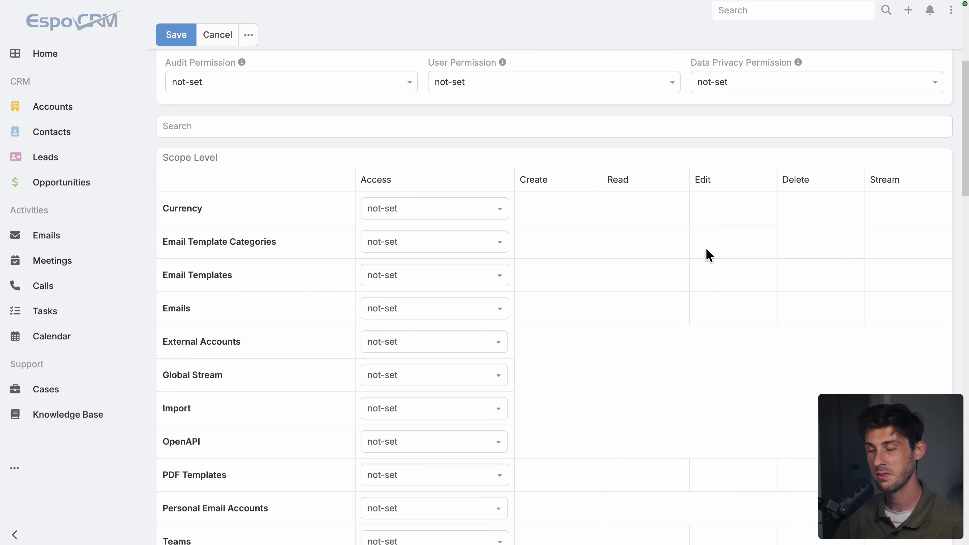
scroll(623, 266, "down", 15)
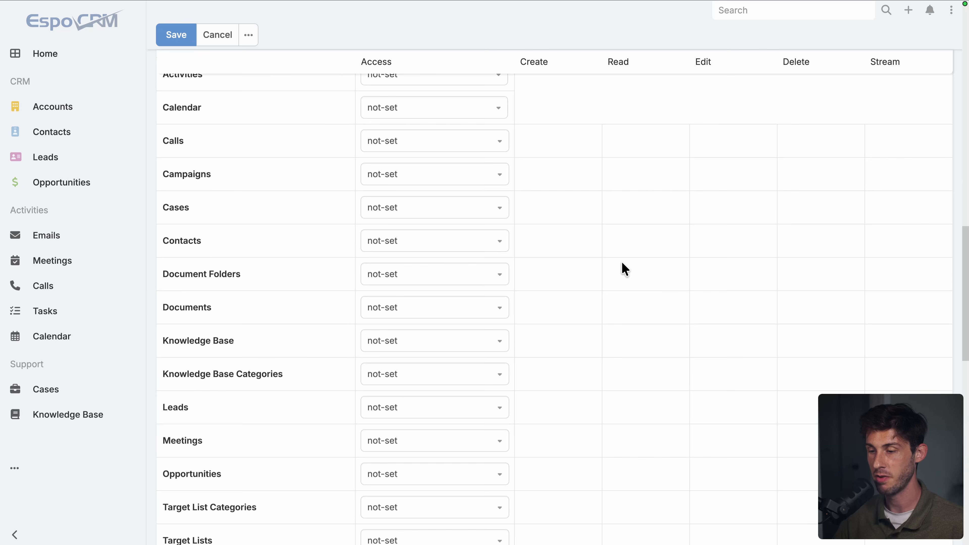
scroll(624, 269, "up", 15)
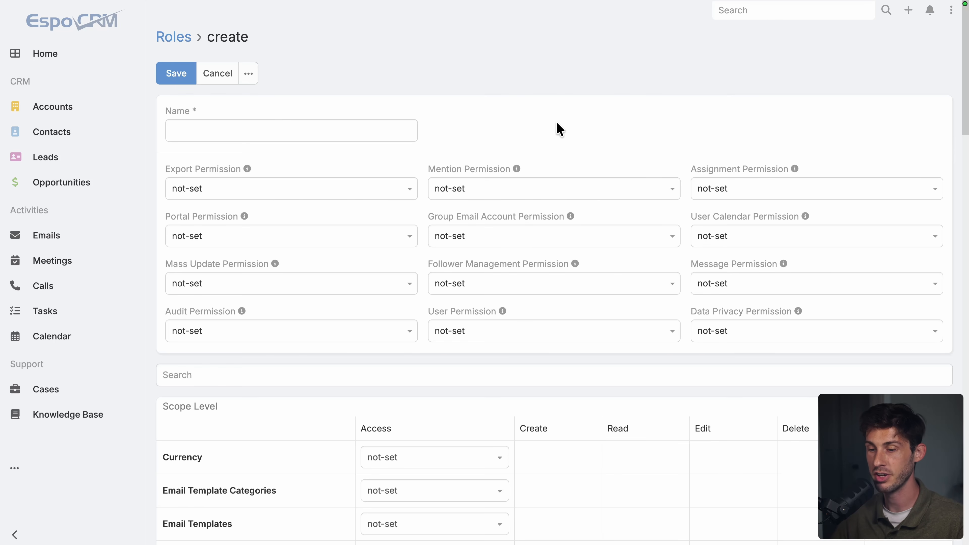
scroll(651, 306, "down", 5)
scroll(652, 323, "up", 5)
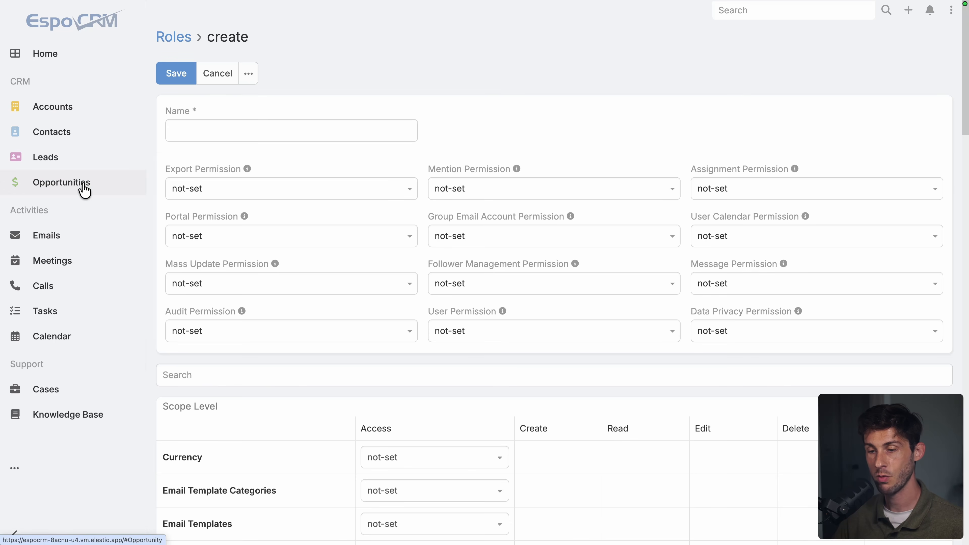
Start a new lead with the salutation Mr. and enter the person's first and last name.
left_click(85, 168)
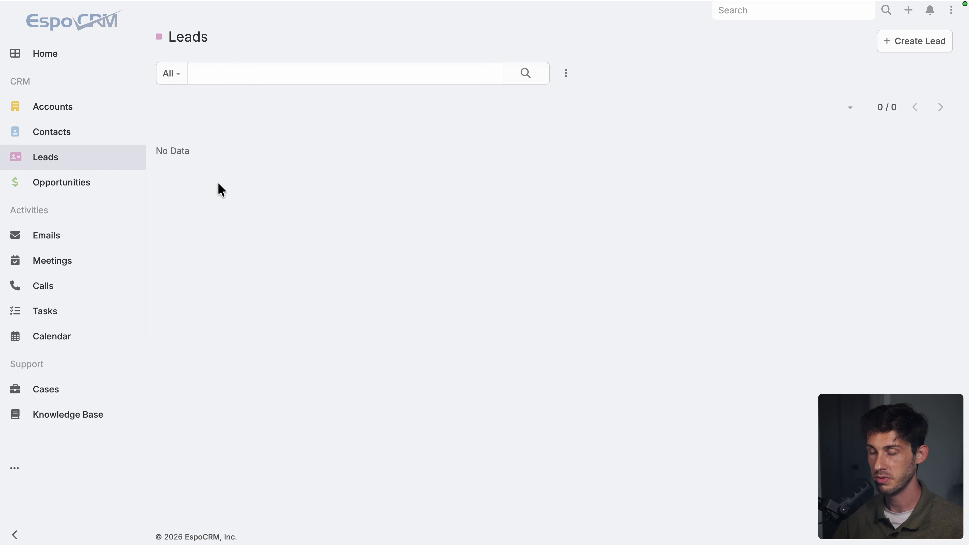
left_click(907, 47)
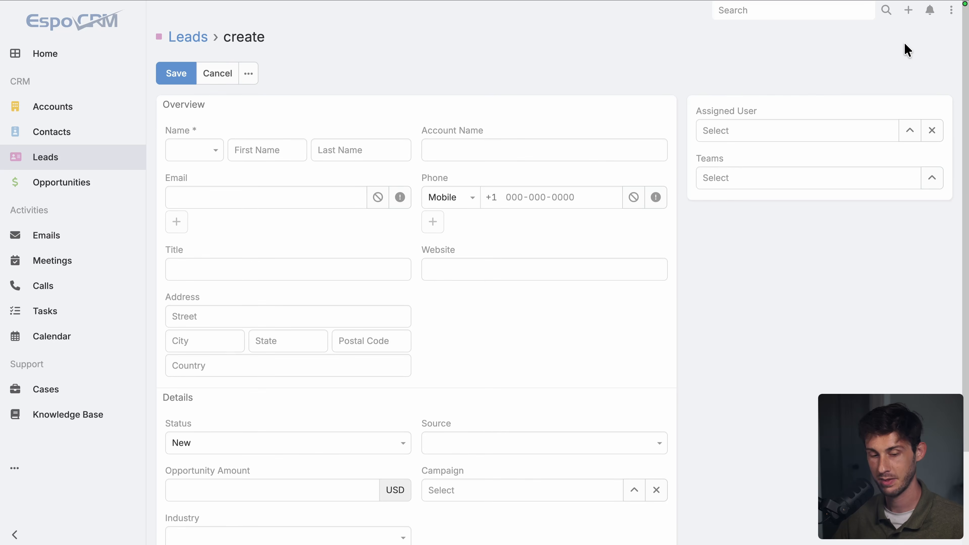
left_click(201, 151)
left_click(187, 190)
left_click(253, 151)
type("John")
key("Tab")
type("Do")
scroll(347, 250, "down", 3)
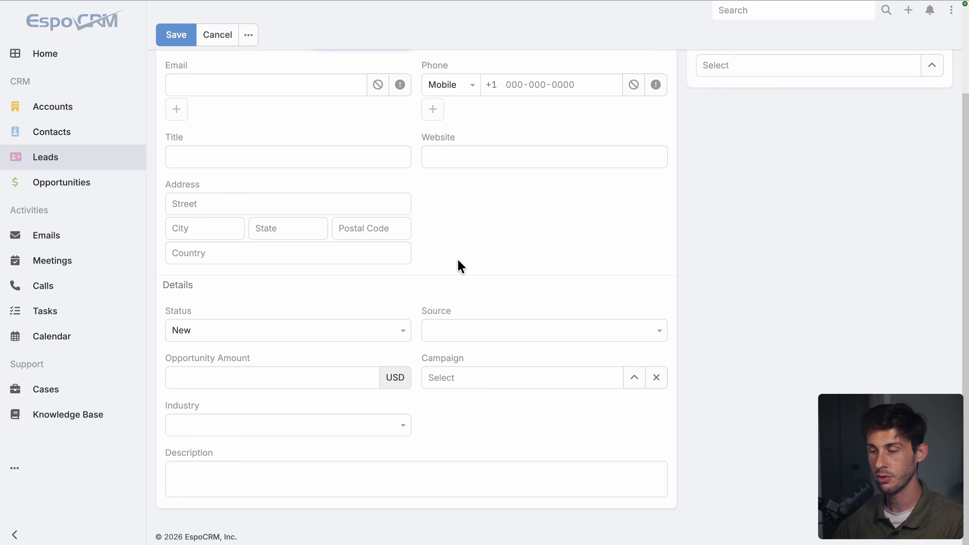
scroll(510, 238, "up", 3)
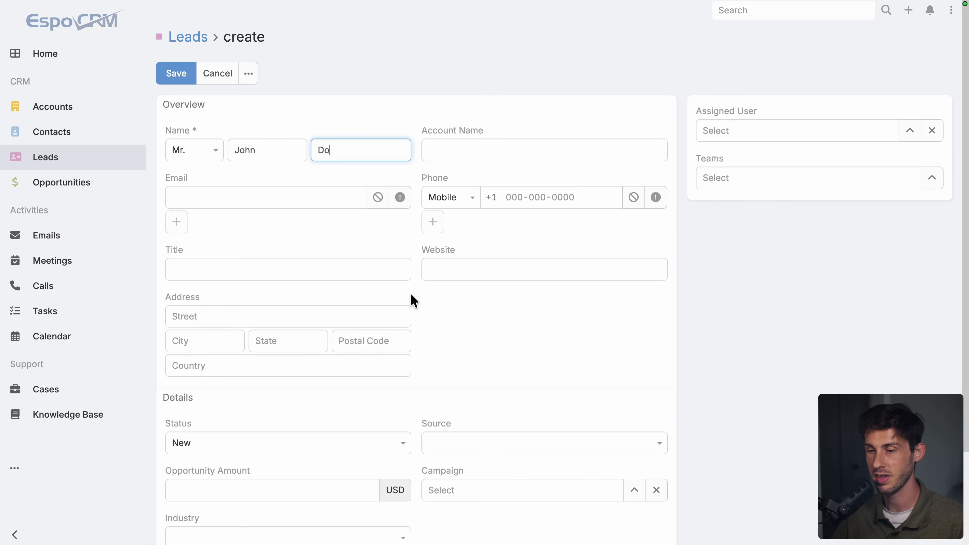
Assign the lead to the Admin user and the Marketing team, and save it.
left_click(778, 131)
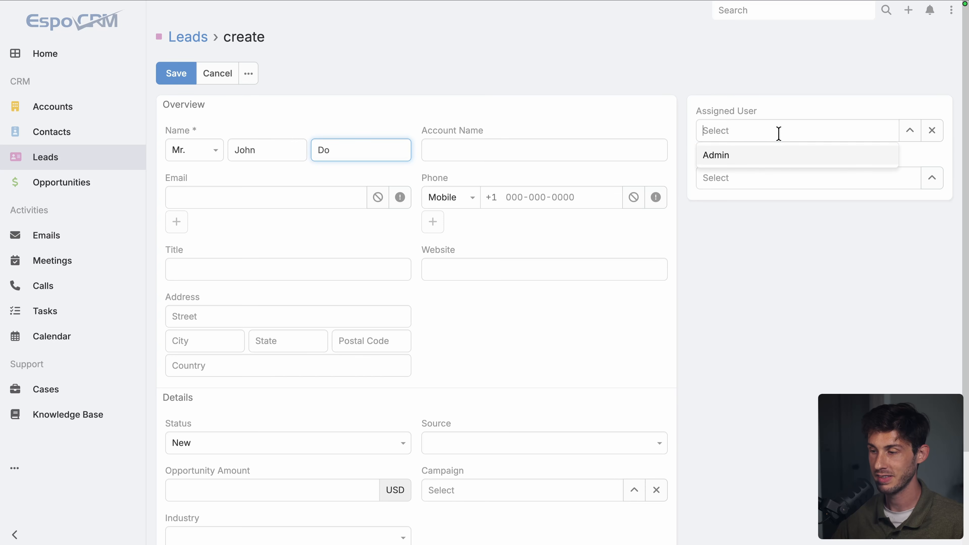
left_click(757, 160)
left_click(764, 286)
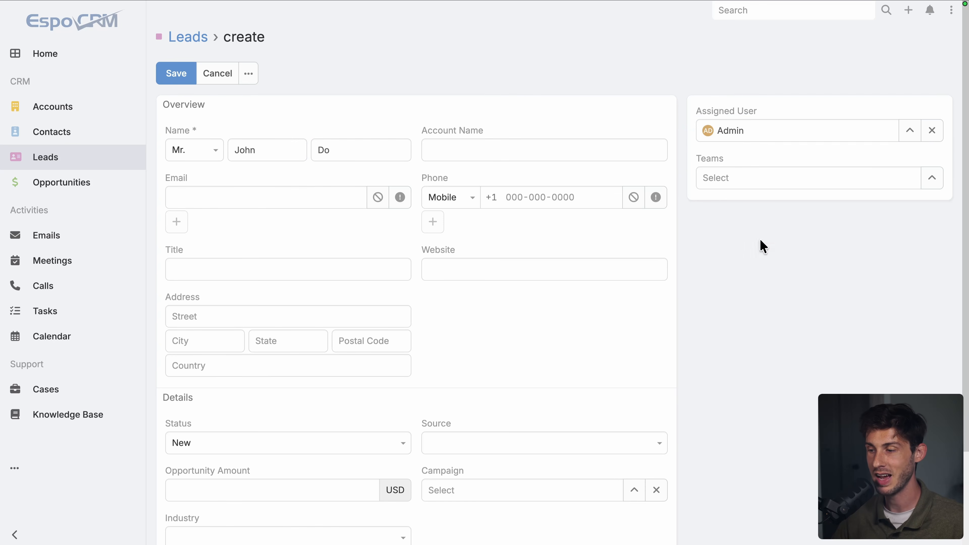
left_click(764, 178)
left_click(936, 185)
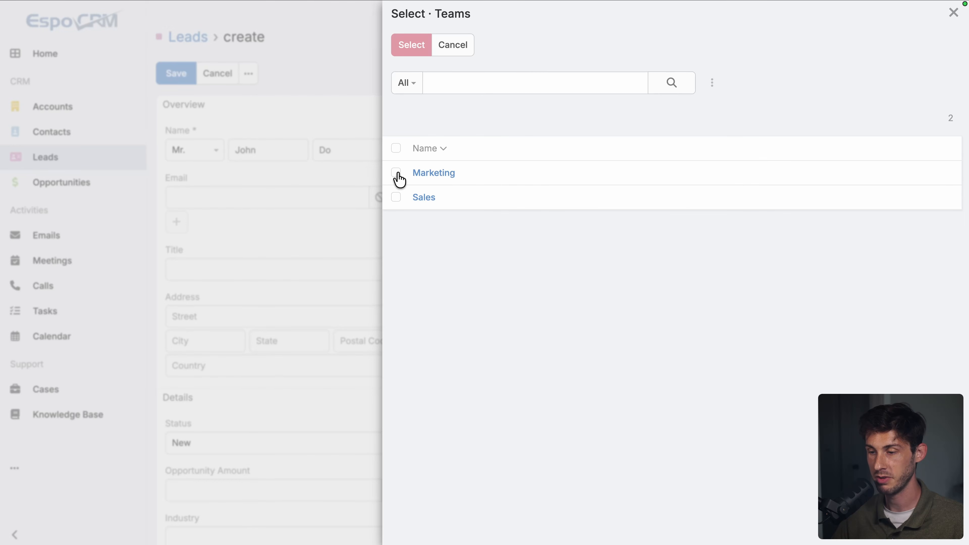
left_click(398, 175)
left_click(408, 48)
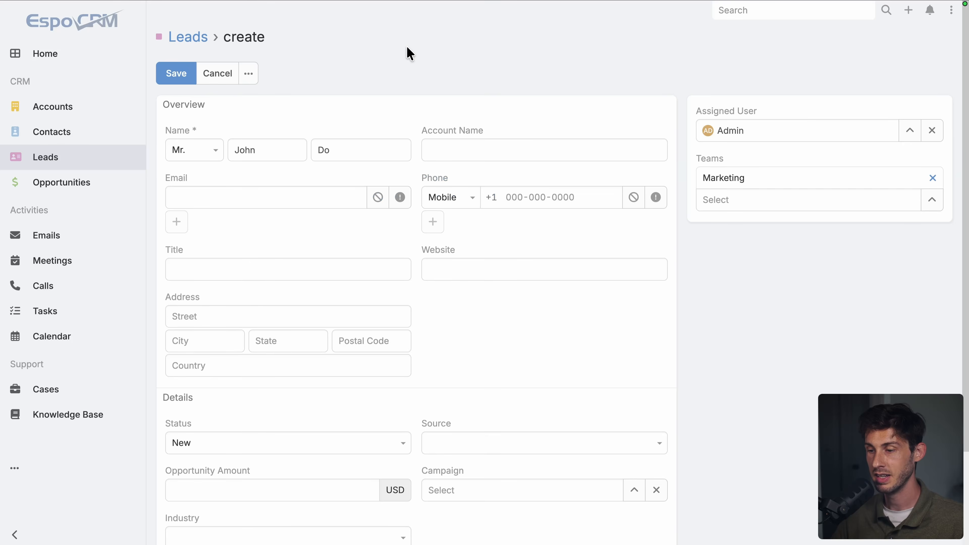
left_click(171, 81)
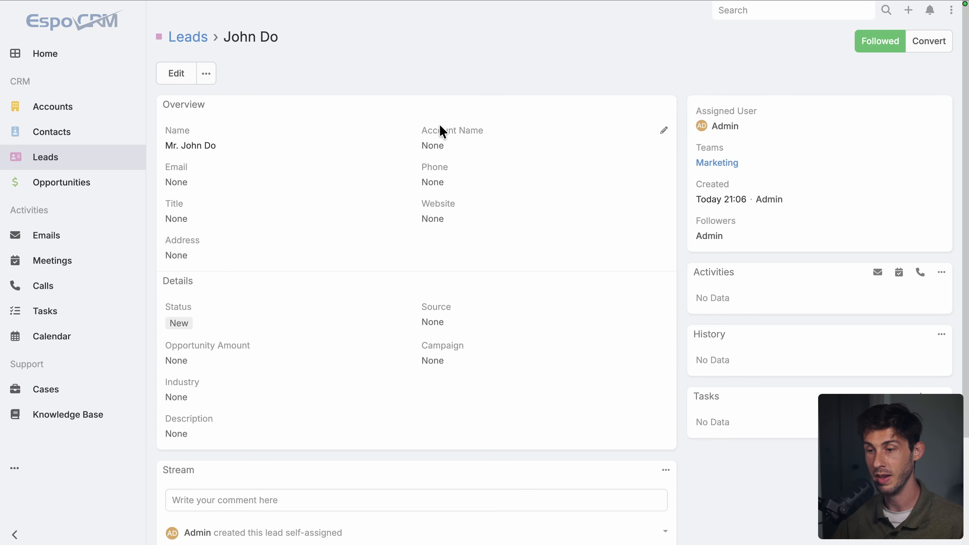
Try to convert the lead into an account, a contact and an opportunity.
left_click(928, 47)
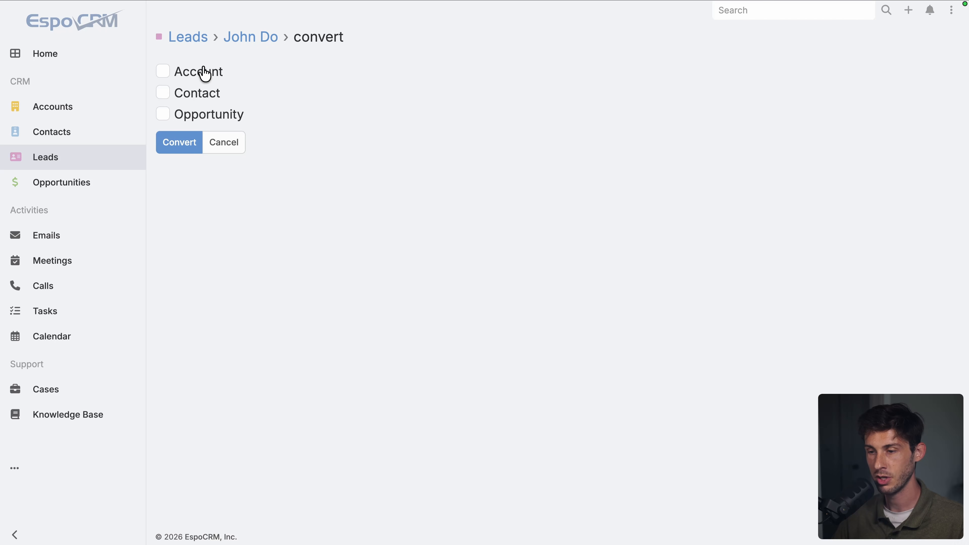
left_click(164, 74)
scroll(173, 382, "down", 3)
left_click(165, 450)
scroll(295, 384, "down", 8)
left_click(163, 470)
scroll(286, 401, "down", 7)
left_click(179, 501)
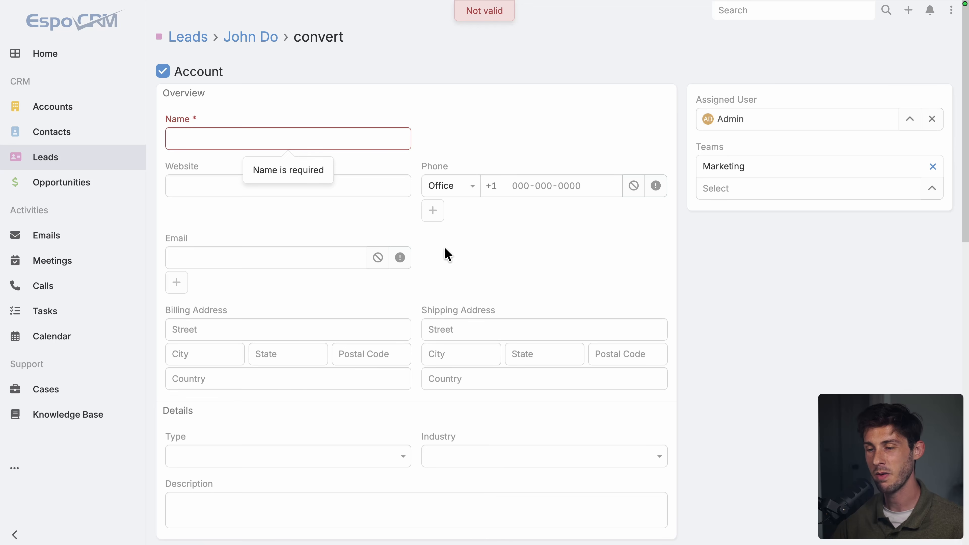
Name the account John Doe Corp, and give the opportunity the name John Doe Project and an amount of 10,000 USD.
left_click(296, 139)
left_click(296, 140)
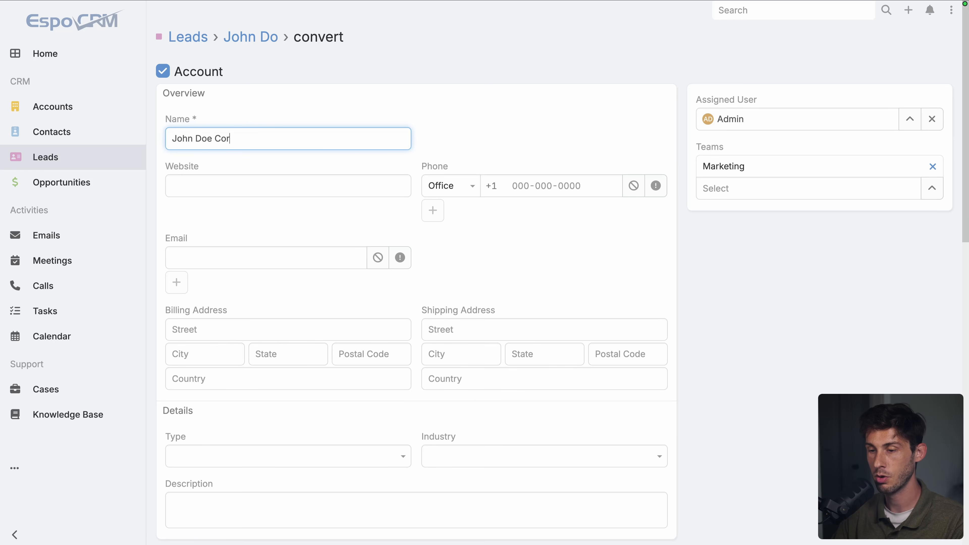
scroll(617, 231, "down", 7)
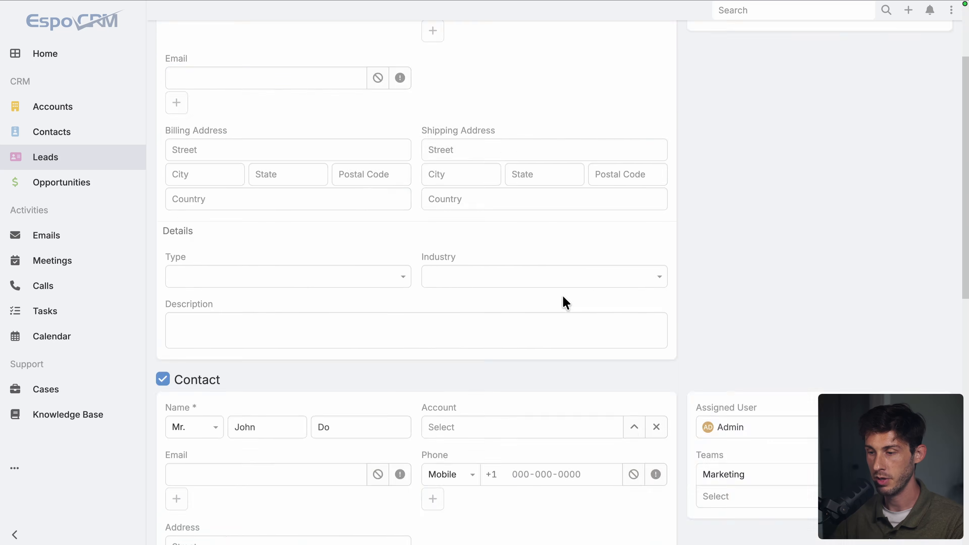
scroll(566, 297, "down", 7)
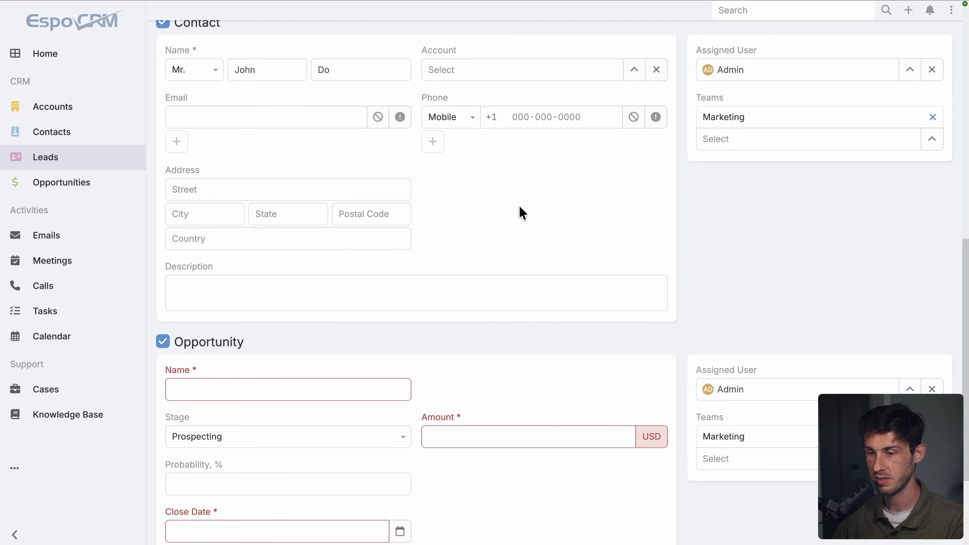
scroll(569, 276, "down", 3)
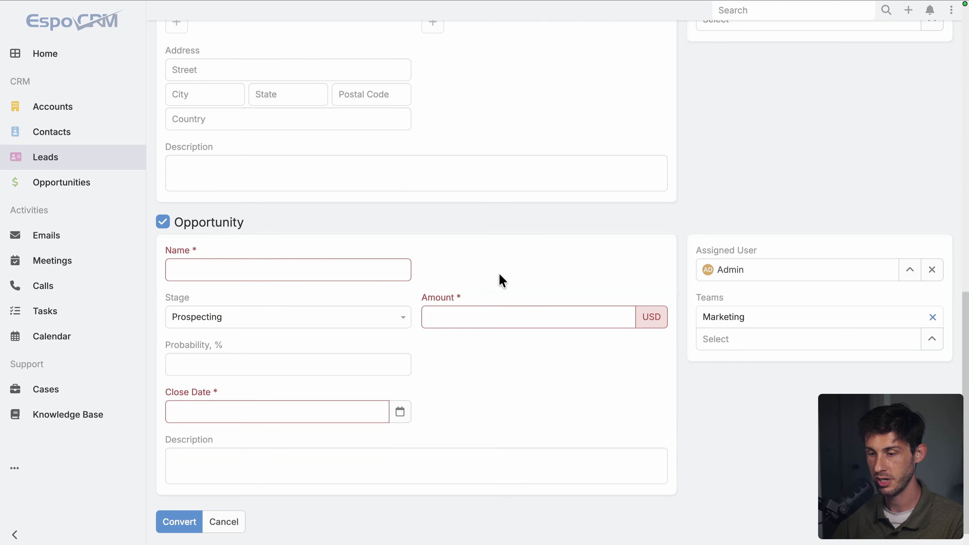
left_click(282, 279)
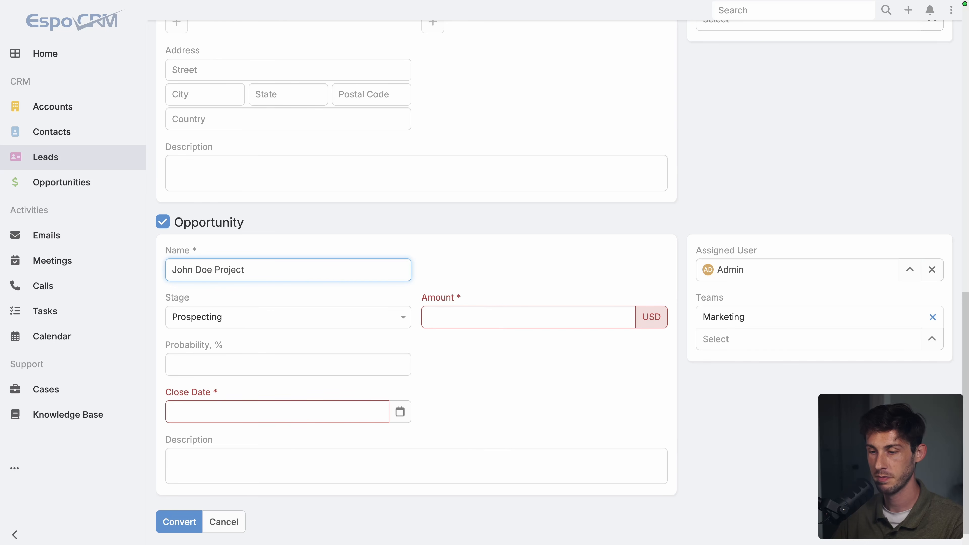
left_click(501, 315)
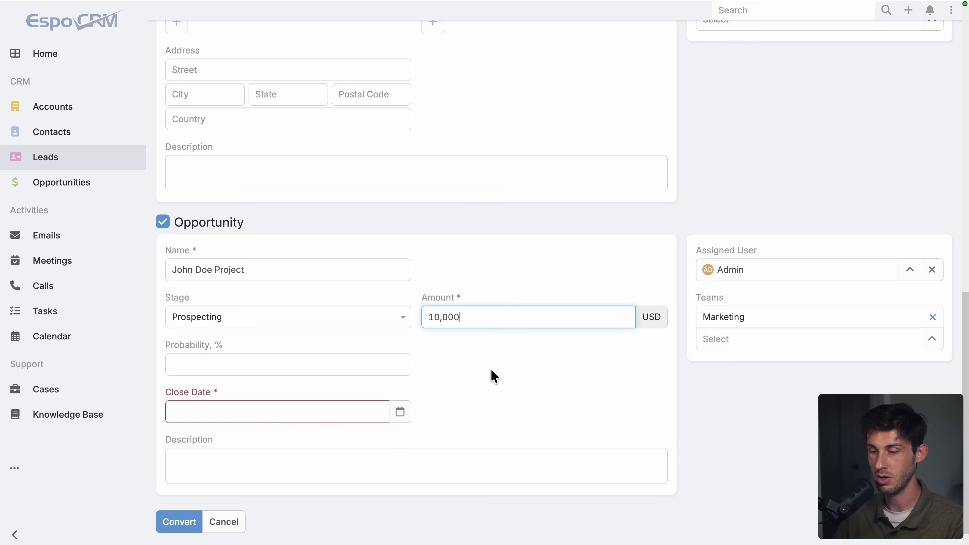
Set the opportunity's close date to 21.05.2026 and convert the lead.
left_click(403, 416)
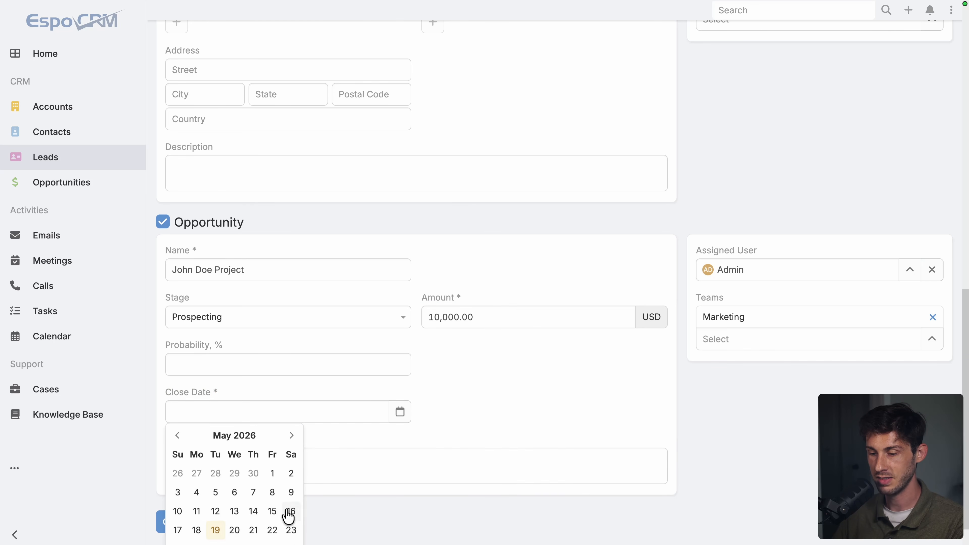
scroll(248, 526, "down", 1)
left_click(252, 529)
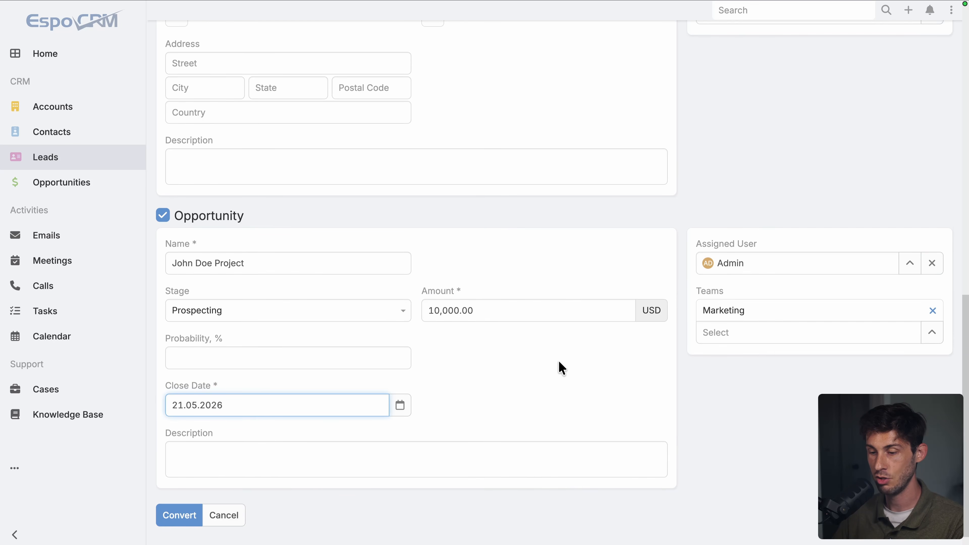
scroll(561, 369, "down", 1)
left_click(172, 496)
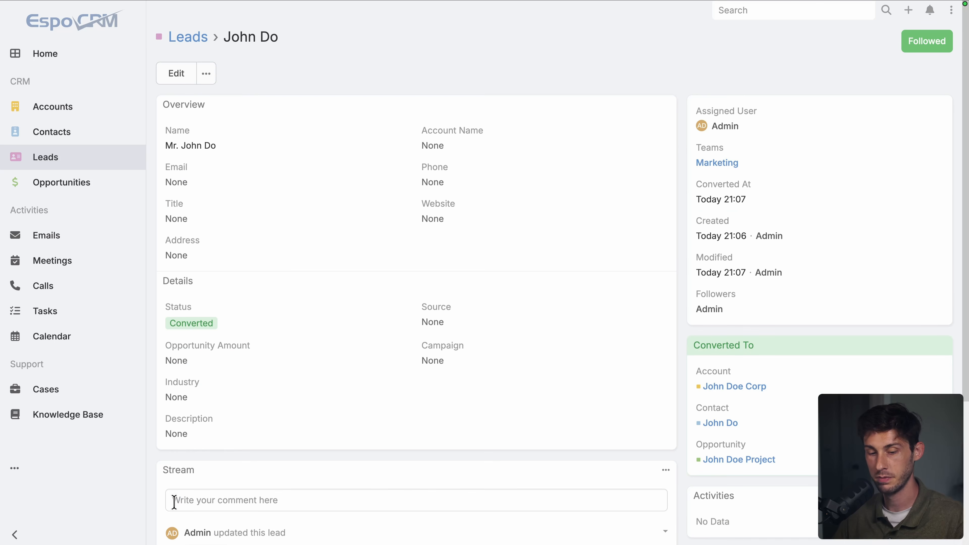
Start a new task on the John Doe Project opportunity and name it "Reach out to John".
left_click(59, 183)
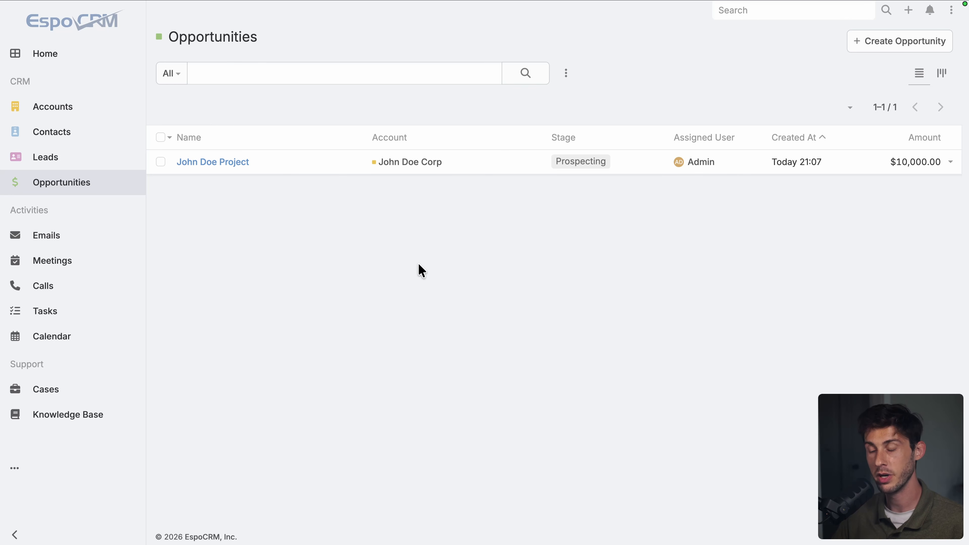
left_click(214, 163)
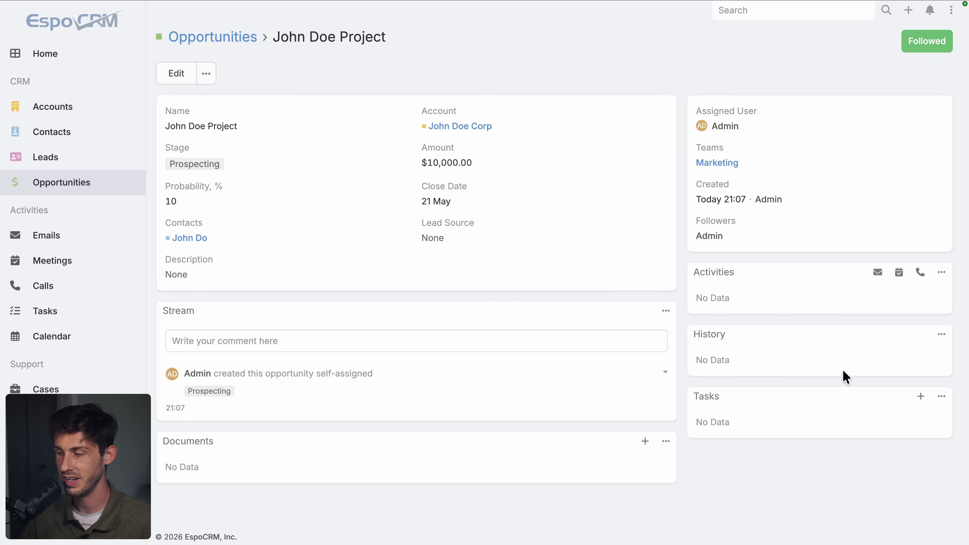
left_click(921, 397)
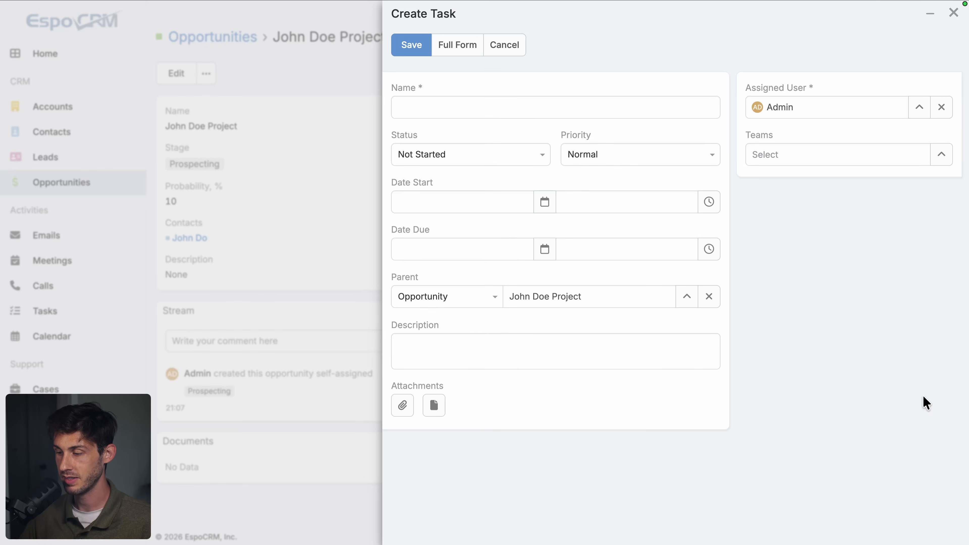
left_click(501, 113)
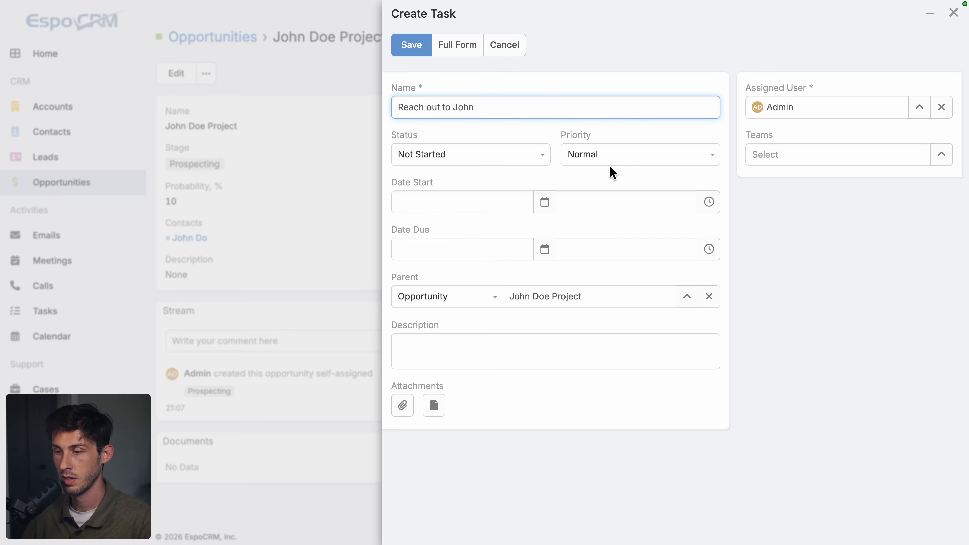
left_click(515, 157)
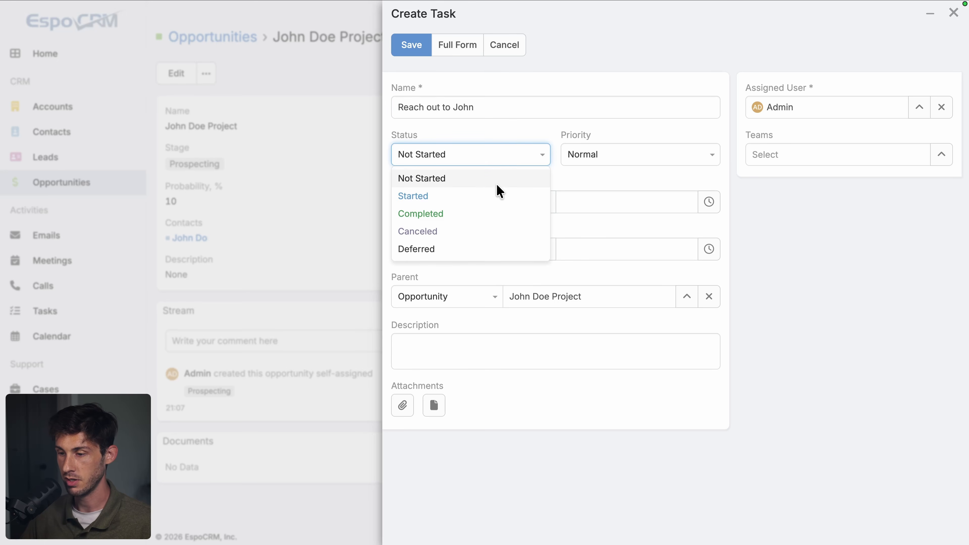
left_click(488, 160)
left_click(490, 160)
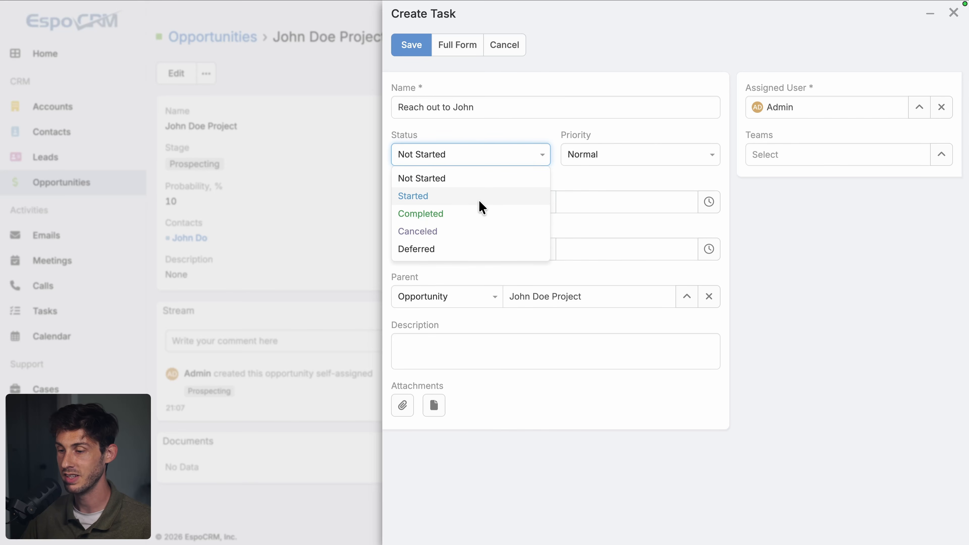
left_click(512, 134)
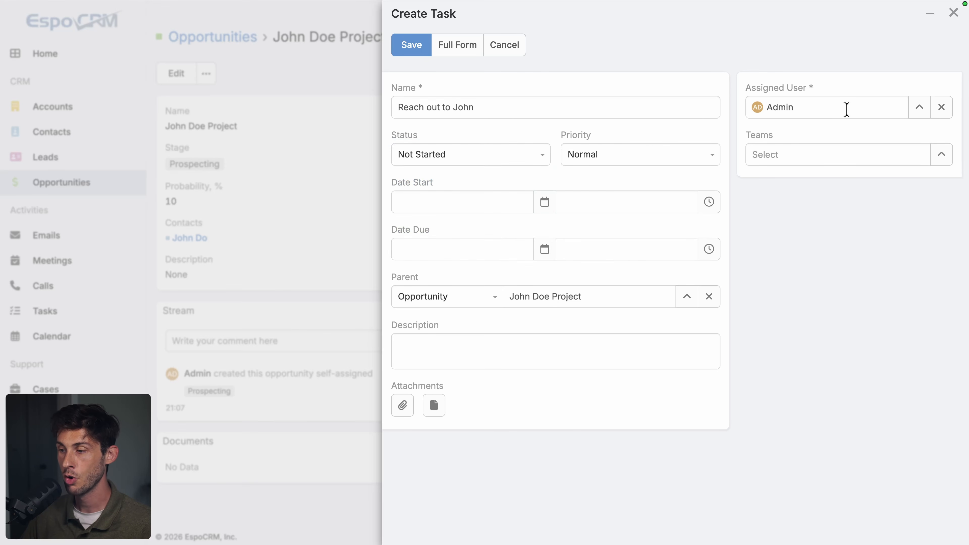
Assign the Sales team to the new task.
left_click(855, 149)
left_click(948, 157)
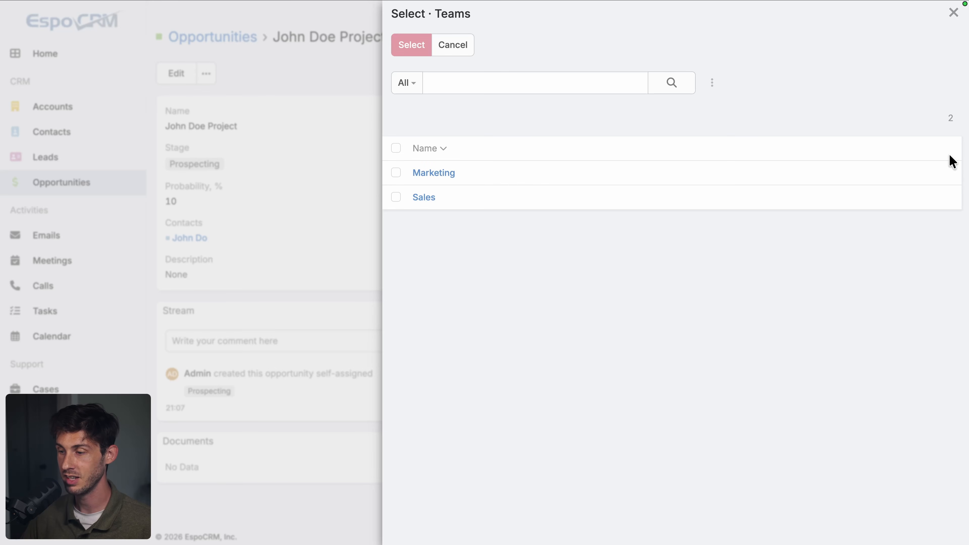
left_click(396, 197)
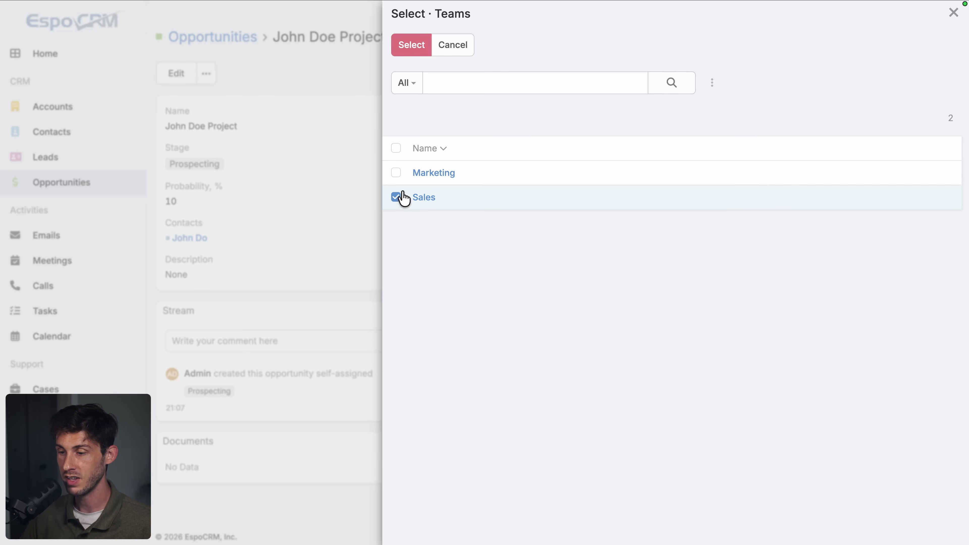
left_click(407, 45)
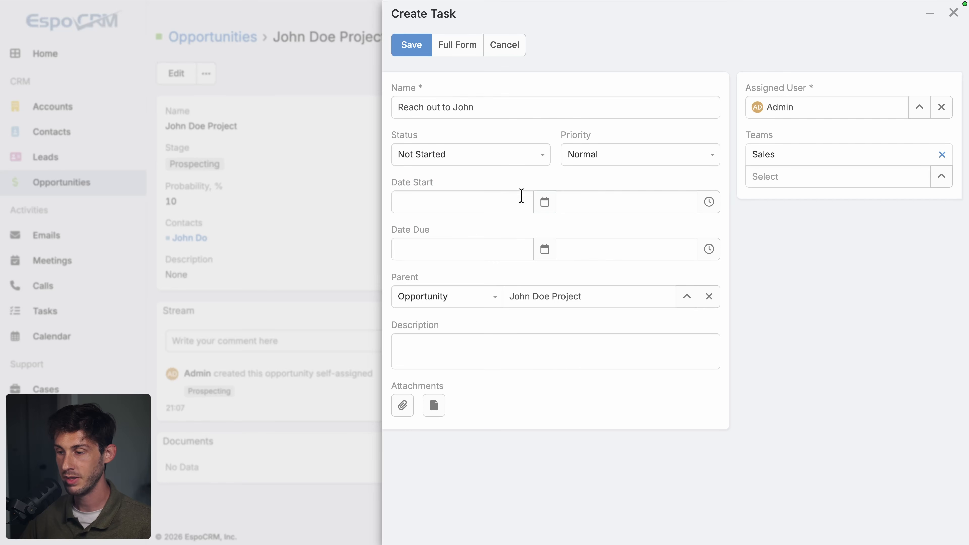
Set the task's start to 20.05.2026 at 06:30 and save the task.
left_click(544, 201)
left_click(477, 319)
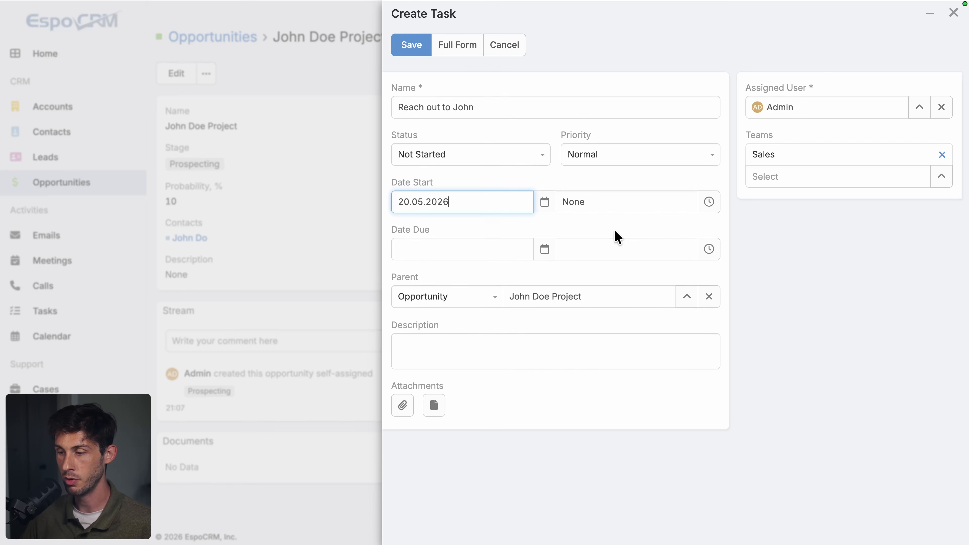
left_click(708, 202)
scroll(584, 302, "down", 5)
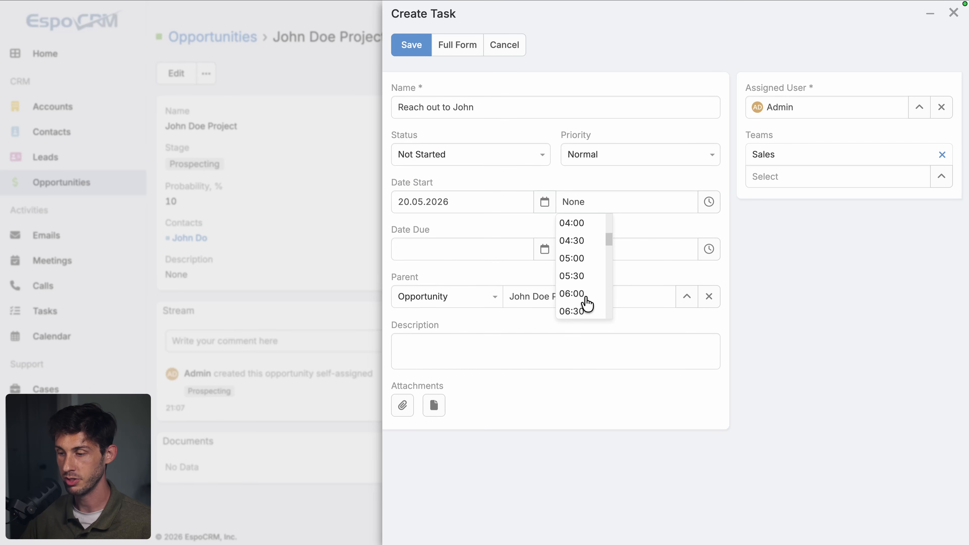
left_click(572, 301)
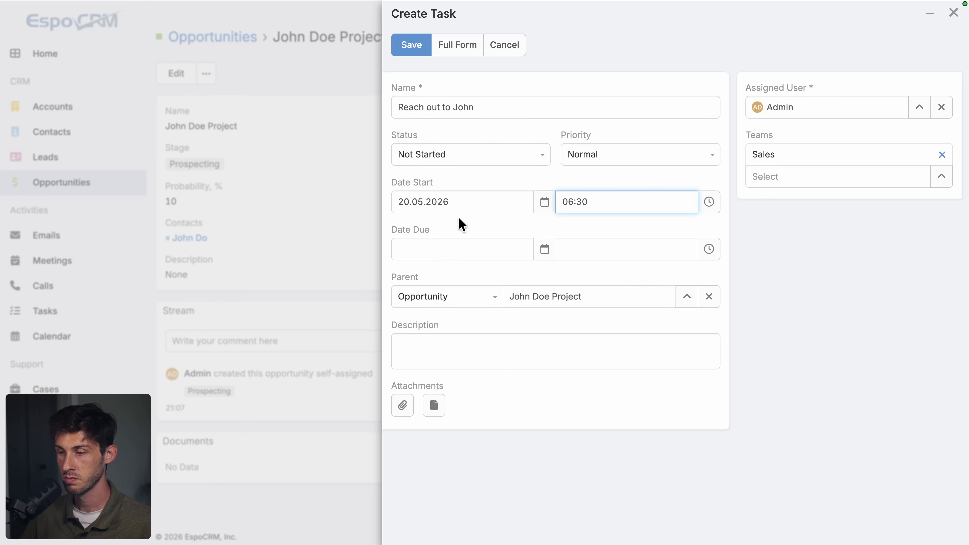
left_click(410, 49)
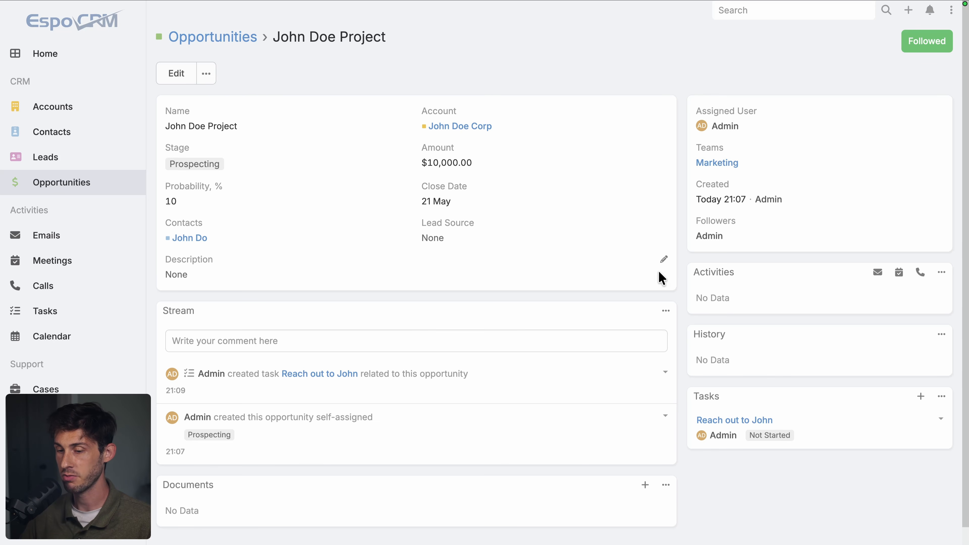
Display all tasks as a Kanban board and move the "Reach out to John" task to the next status column.
left_click(29, 323)
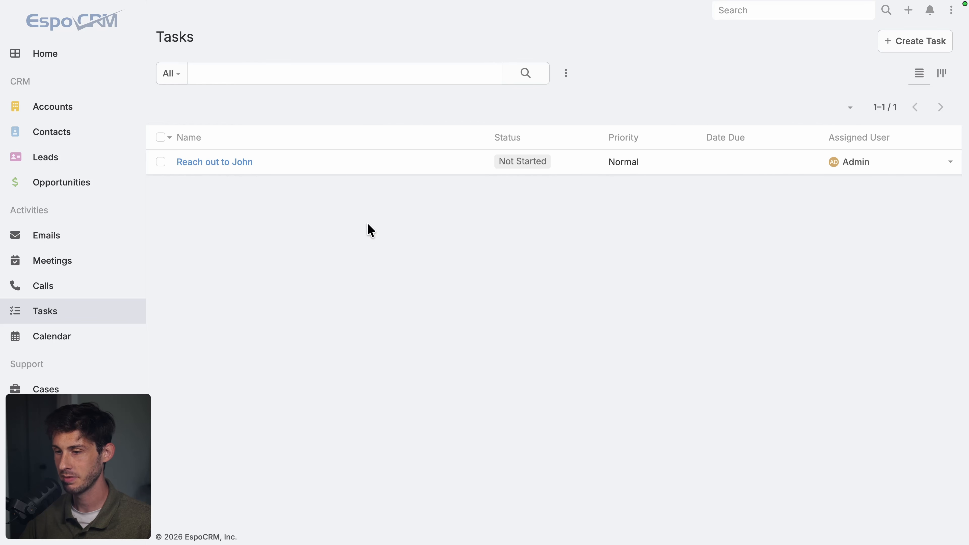
left_click(942, 73)
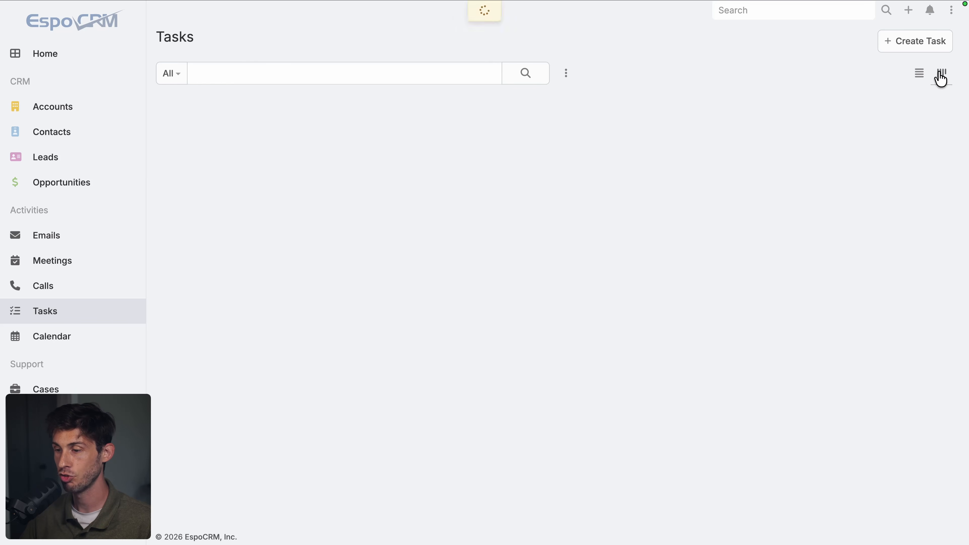
left_click_drag(265, 181, 528, 184)
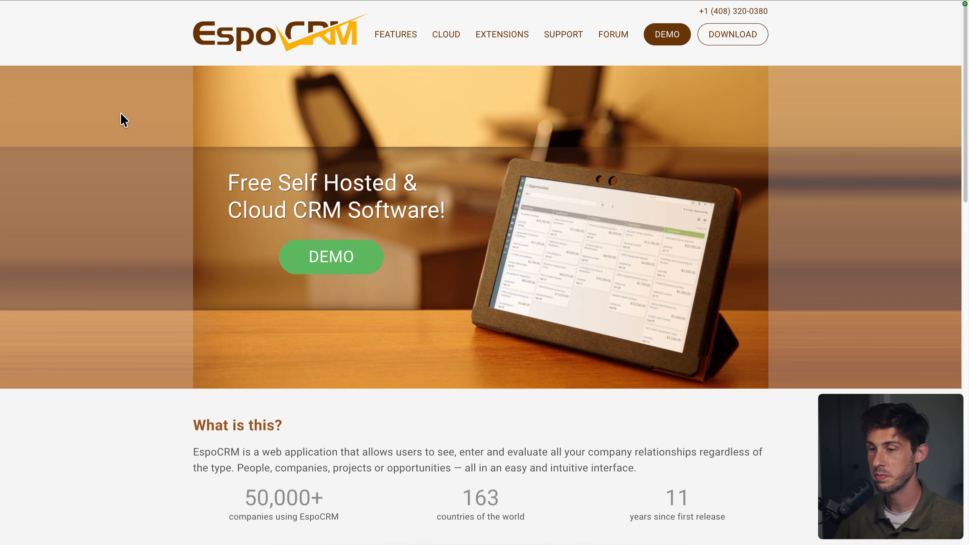
Open the live demo from the EspoCRM website and log in as Administrator in English (US).
left_click(673, 43)
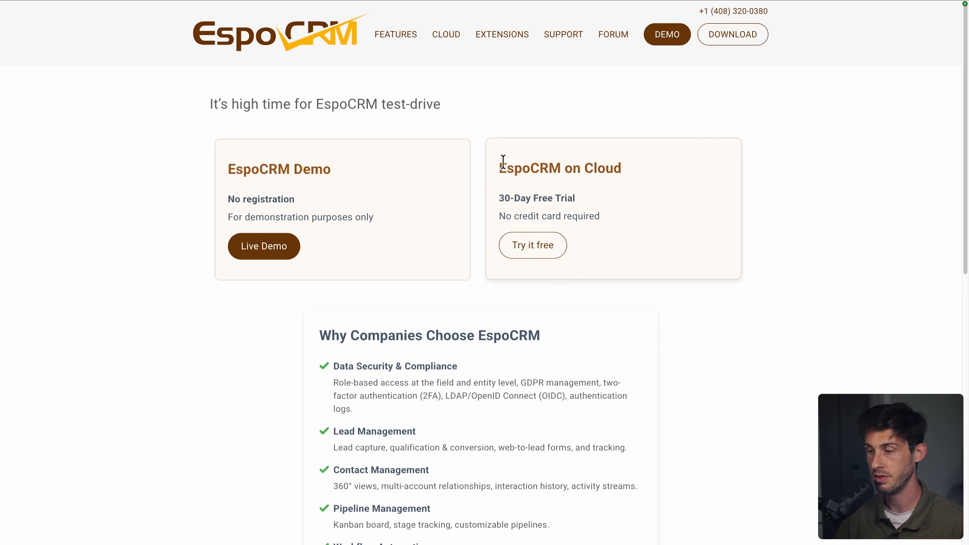
left_click(254, 252)
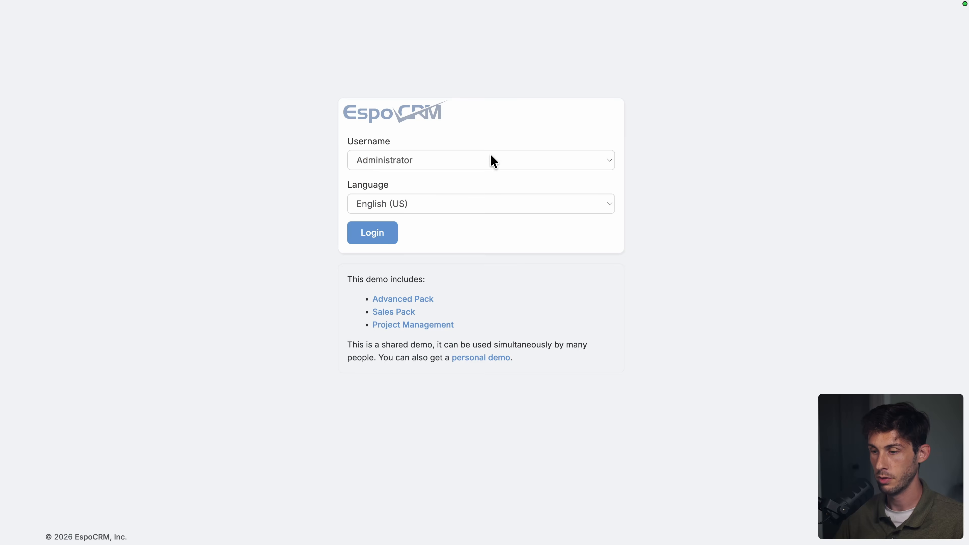
left_click(494, 161)
left_click(557, 157)
left_click(379, 233)
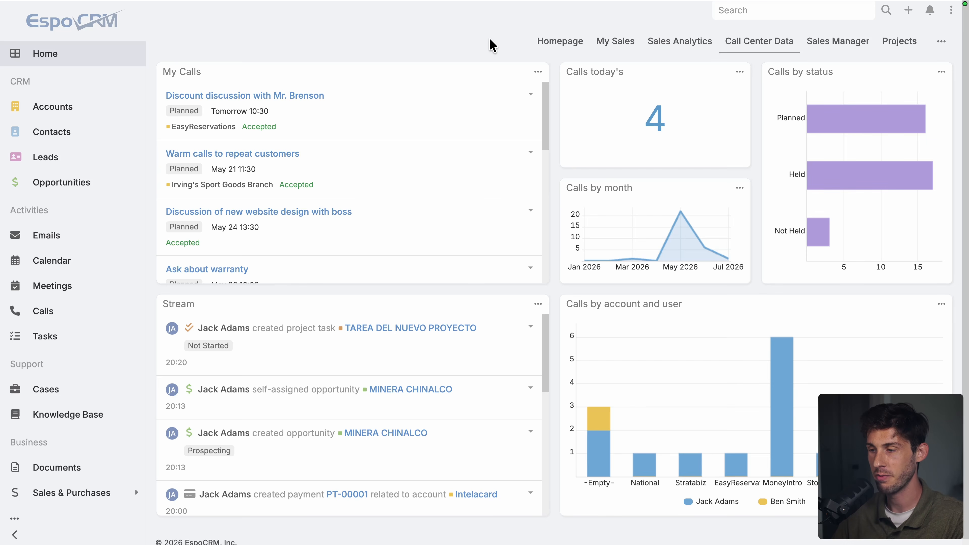
Look through the demo's Homepage, My Sales and Sales Analytics dashboards and the dashboard editing options.
left_click(560, 50)
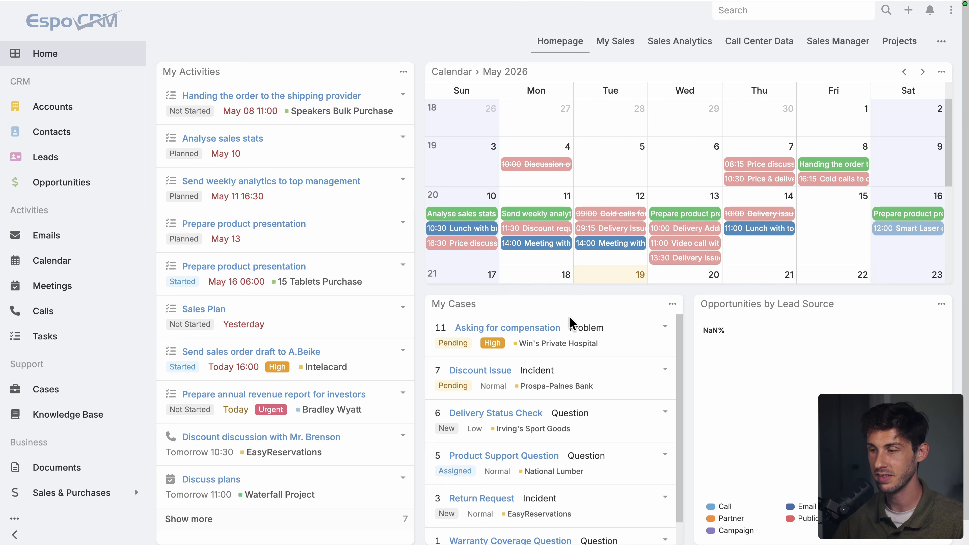
left_click(940, 43)
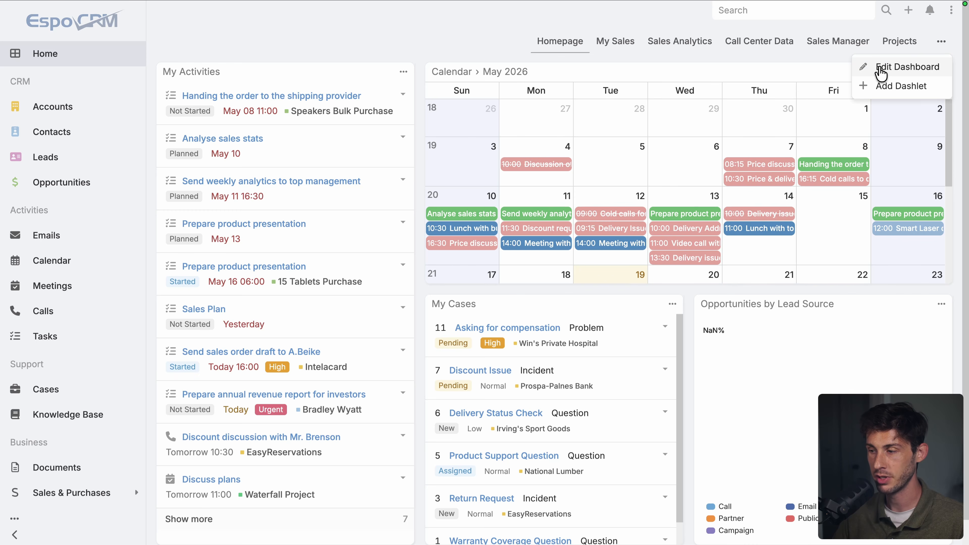
left_click(442, 41)
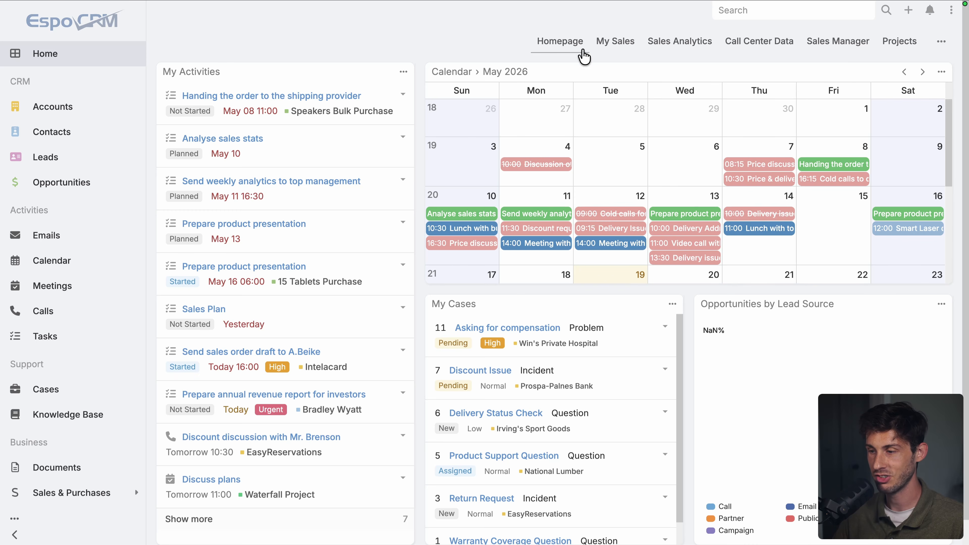
left_click(619, 51)
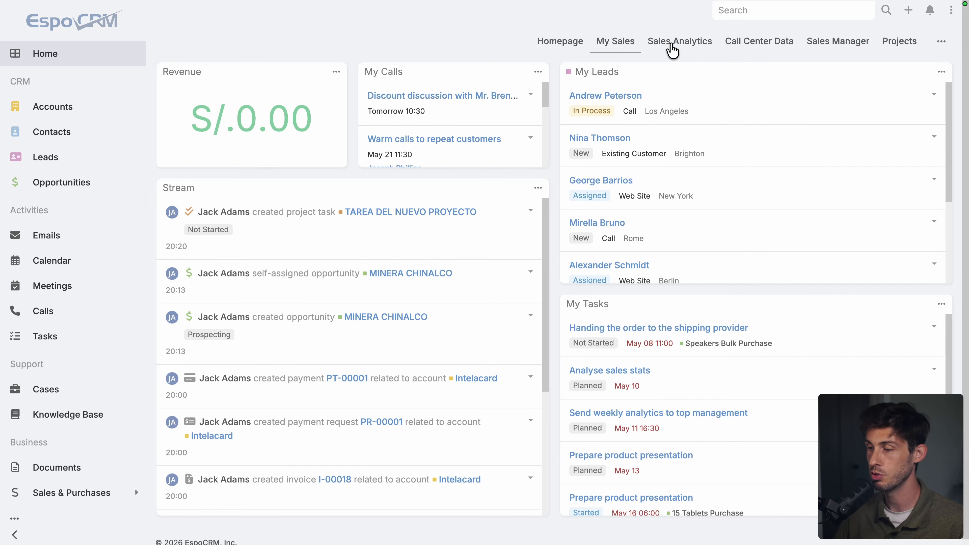
left_click(546, 47)
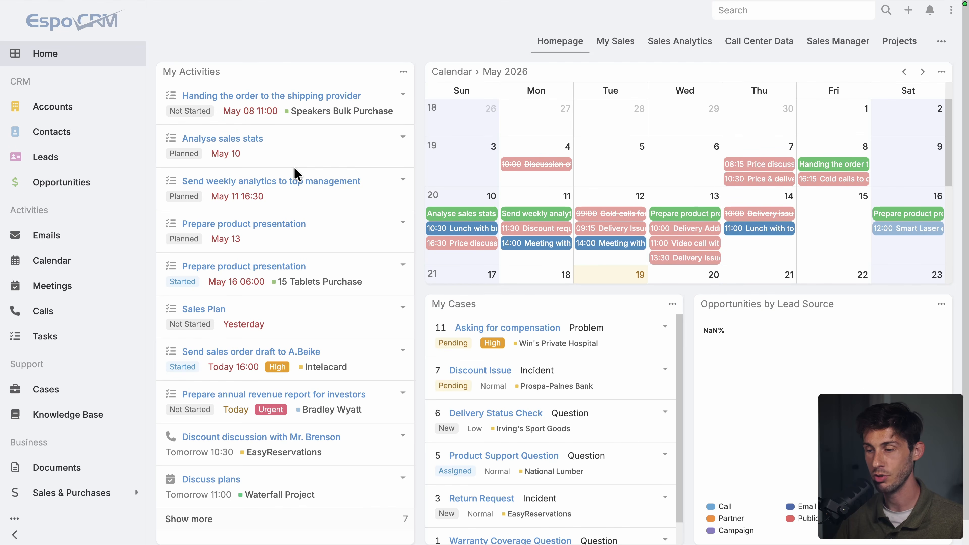
left_click(677, 46)
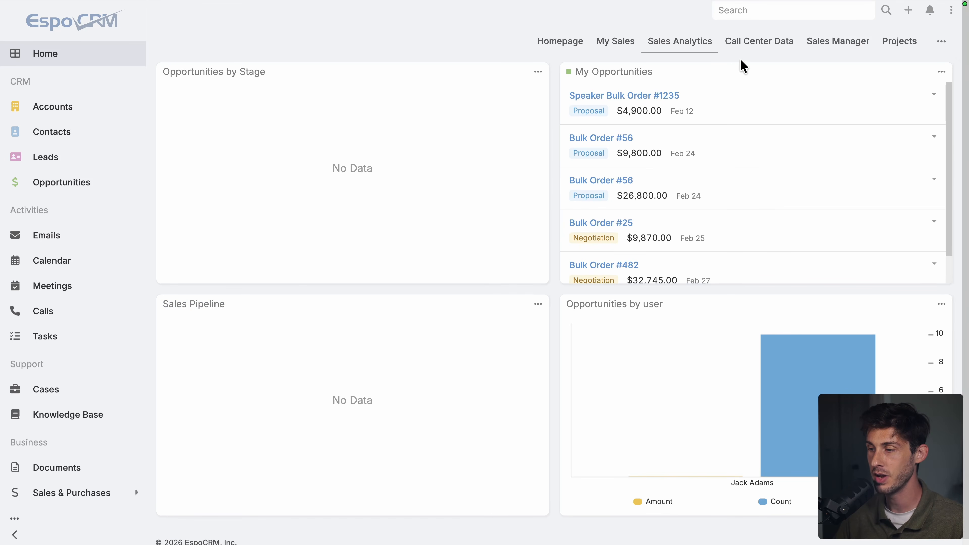
left_click(604, 45)
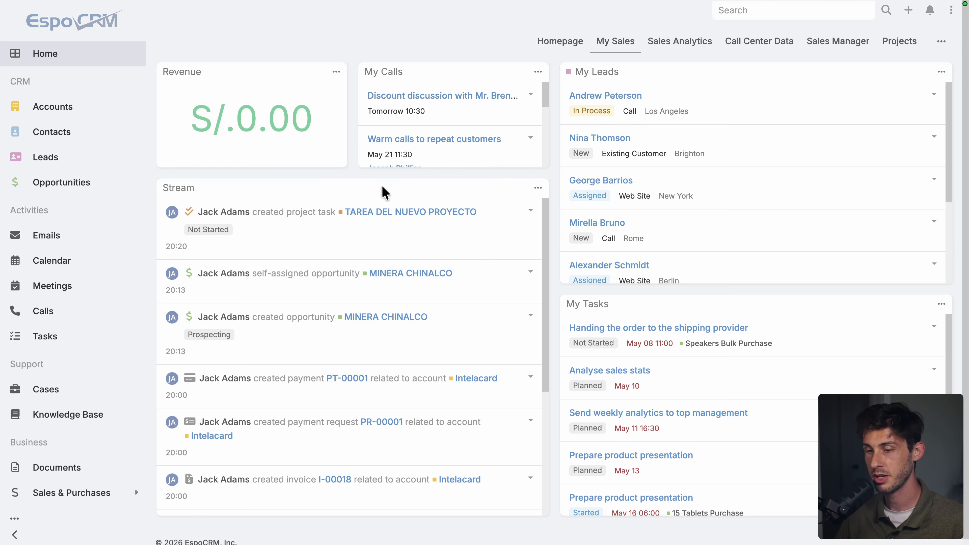
Open the "Special Offer! 40% Off for your next purchase!" draft among the demo's emails.
left_click(81, 239)
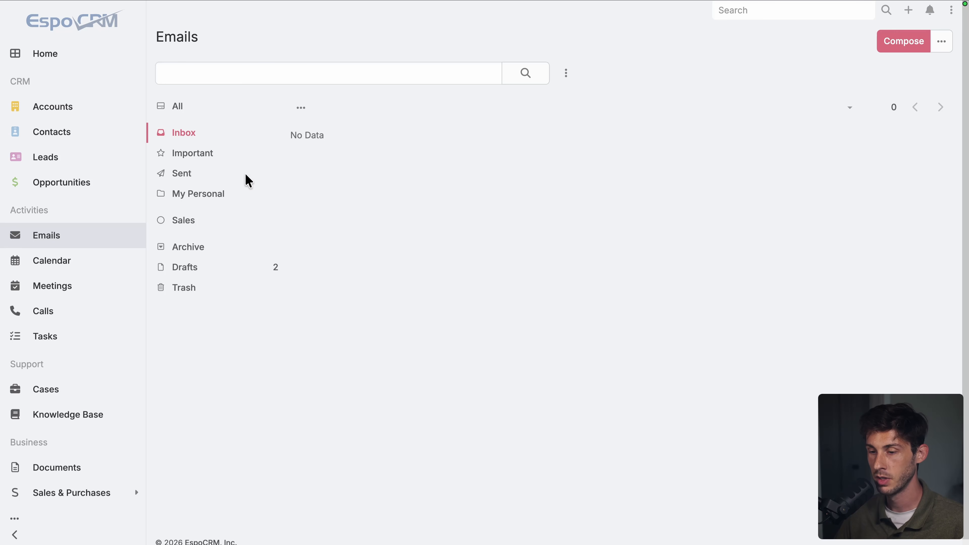
left_click(187, 276)
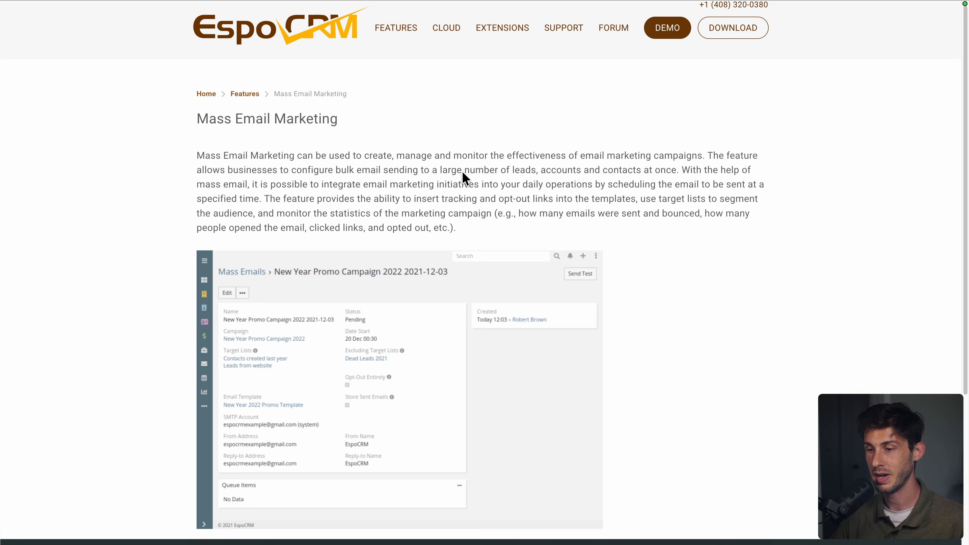
scroll(462, 170, "down", 3)
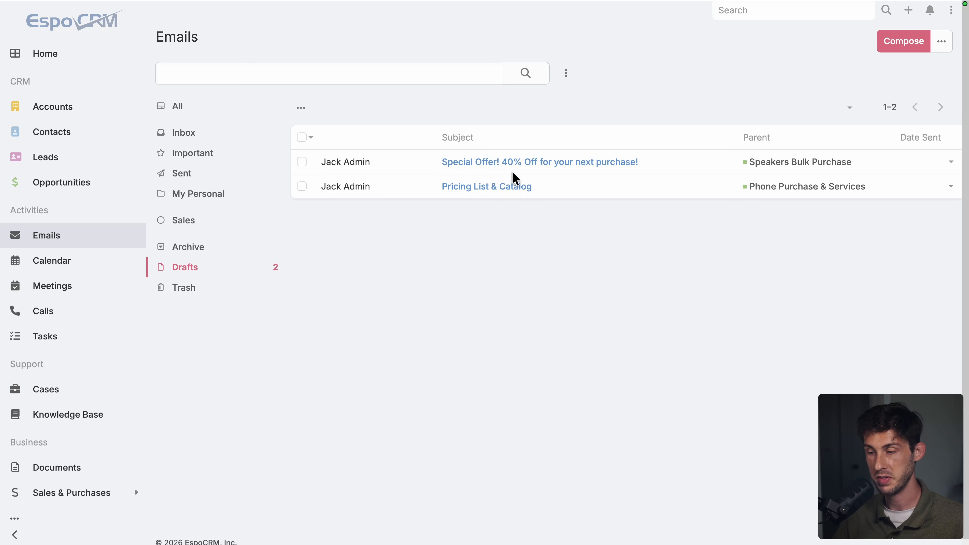
left_click(515, 162)
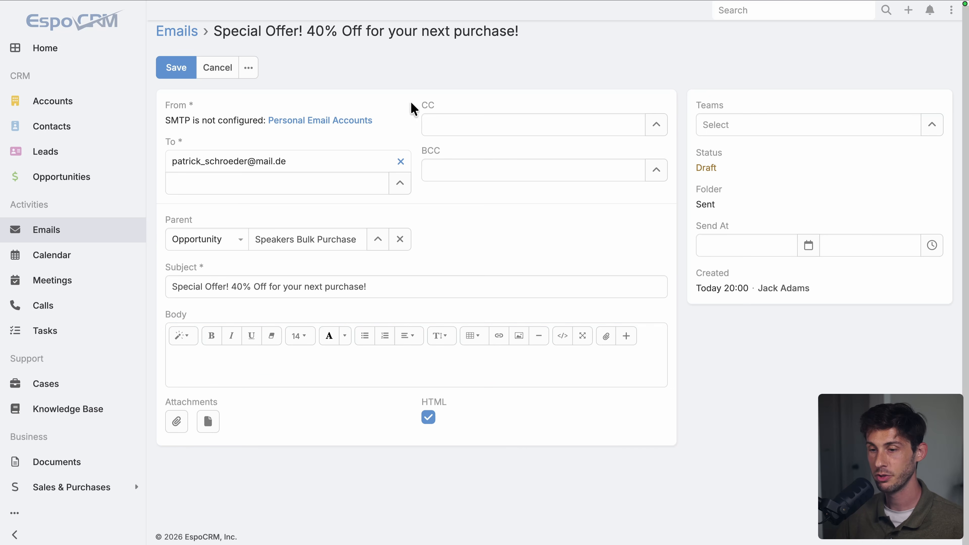
Leave the email draft for the calendar, and open the "Weekly marketing staff brainstorming" meeting to view its details.
left_click(96, 264)
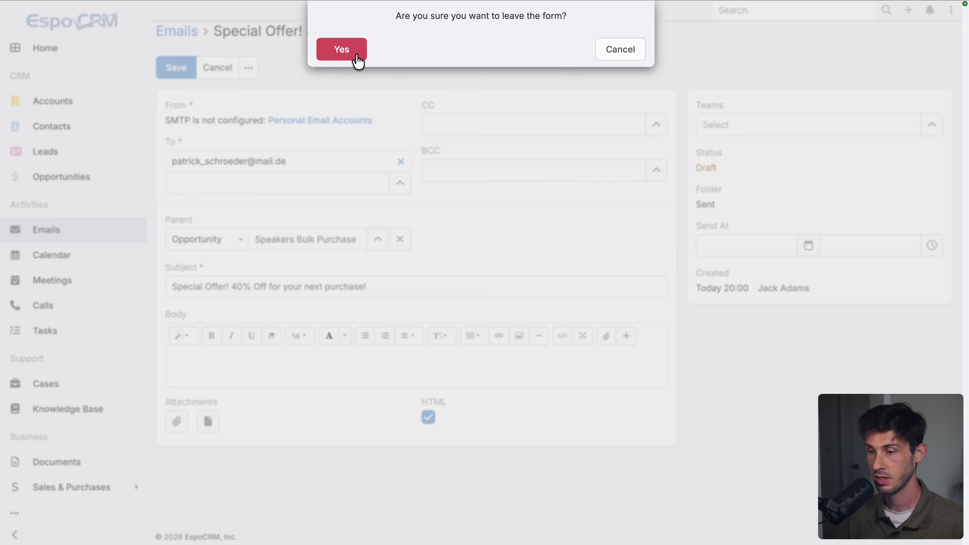
left_click(355, 58)
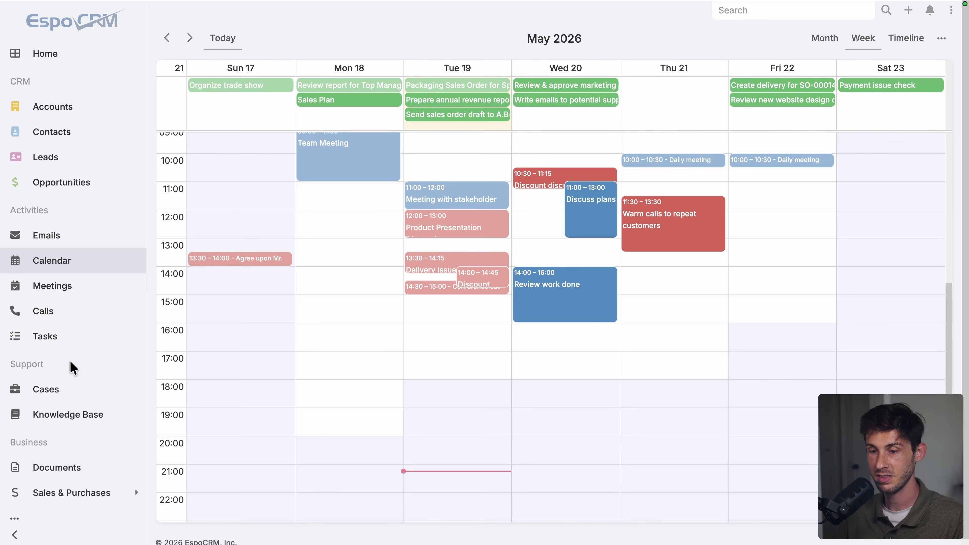
left_click(67, 291)
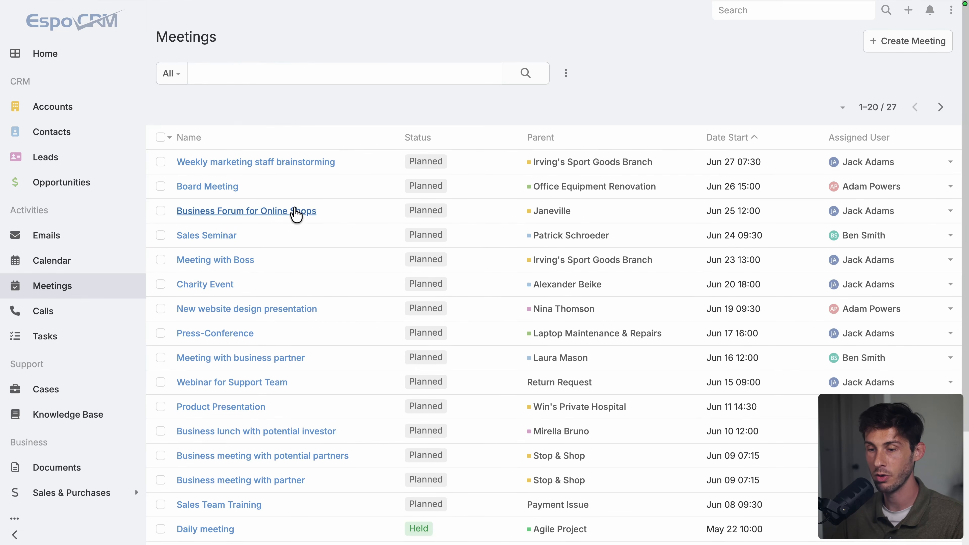
left_click(300, 164)
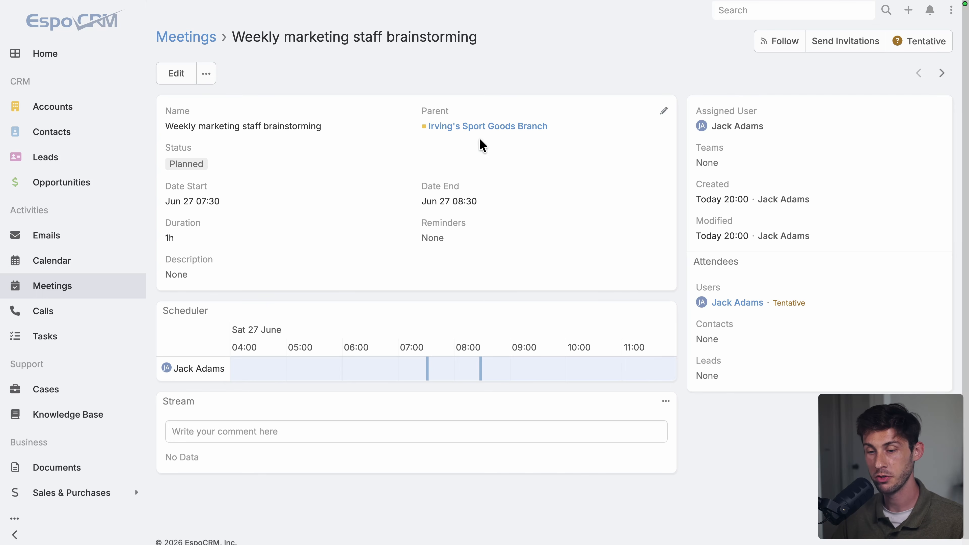
Look at the support Cases list and try out the case creation form with the name "Issue X", discarding it.
left_click(47, 393)
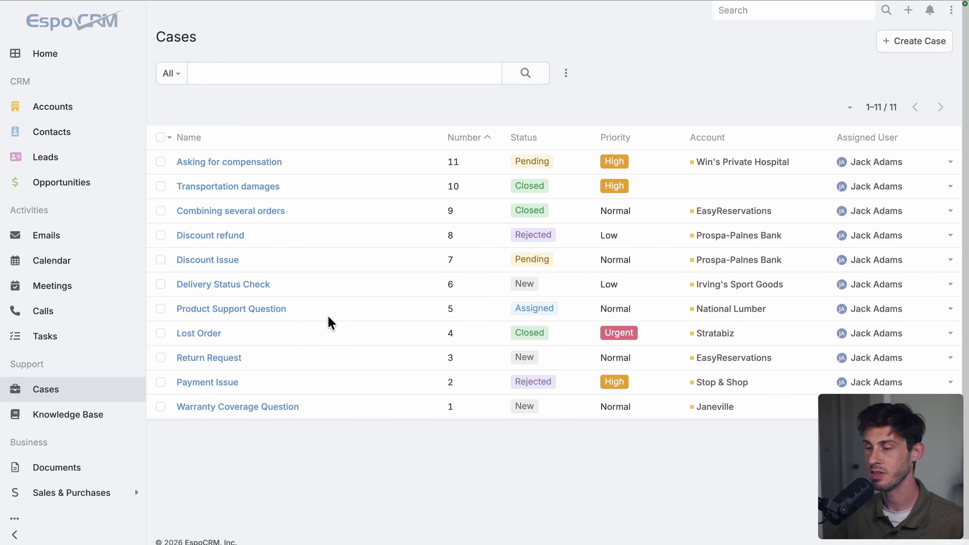
left_click(895, 41)
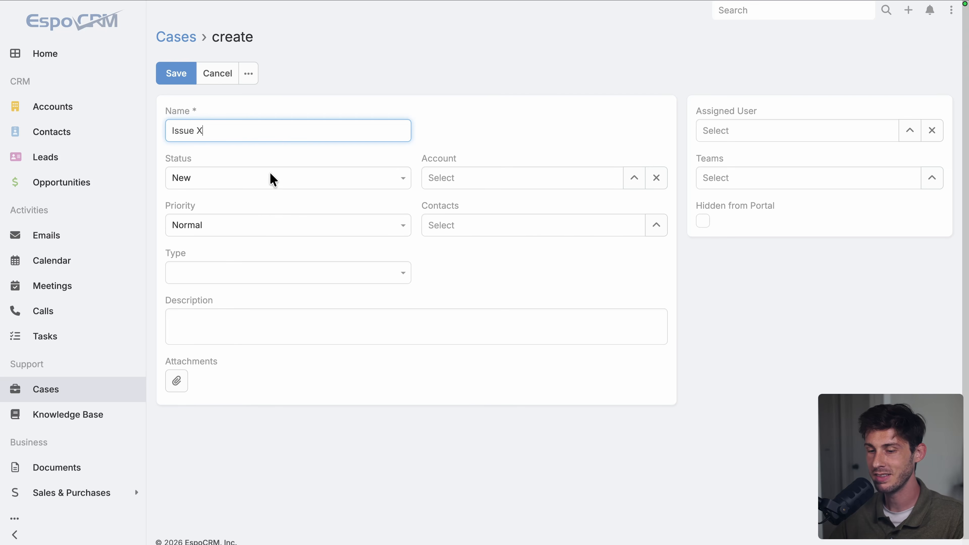
left_click(219, 74)
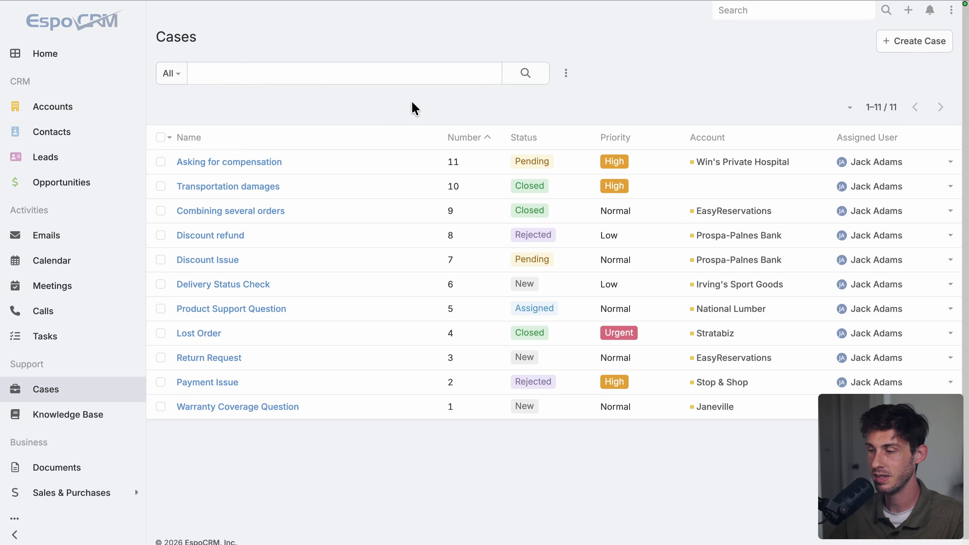
Open the Case Management article from the Knowledge Base's User Guide category and read its overview.
left_click(51, 425)
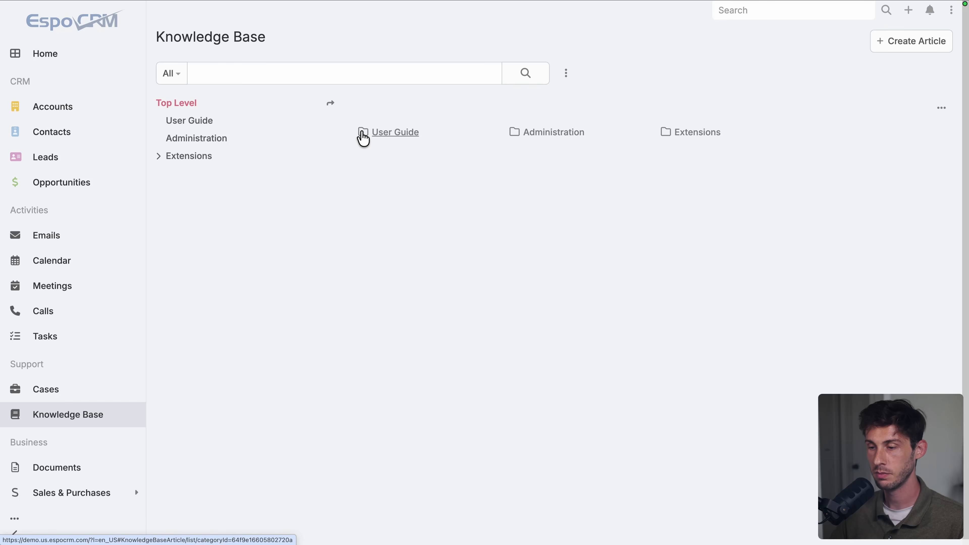
left_click(393, 138)
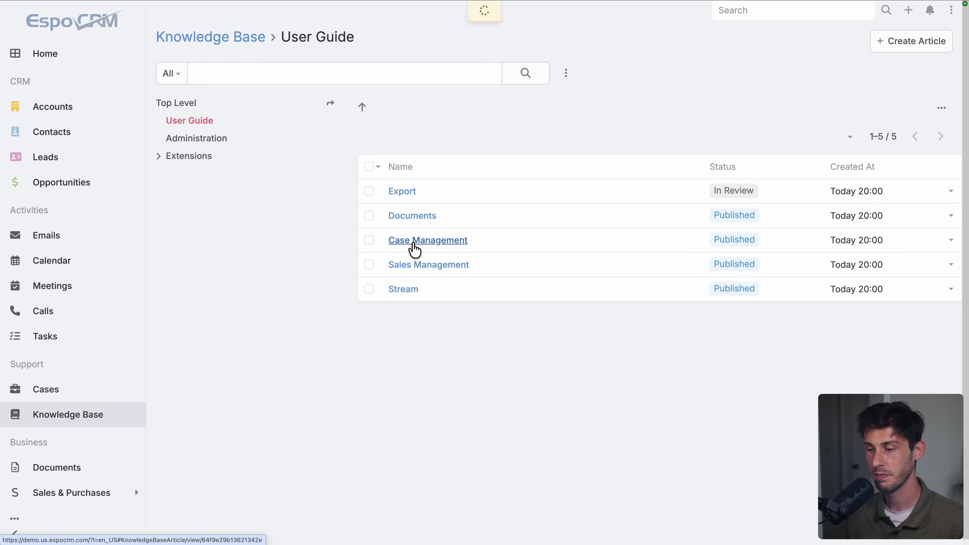
scroll(464, 304, "down", 1)
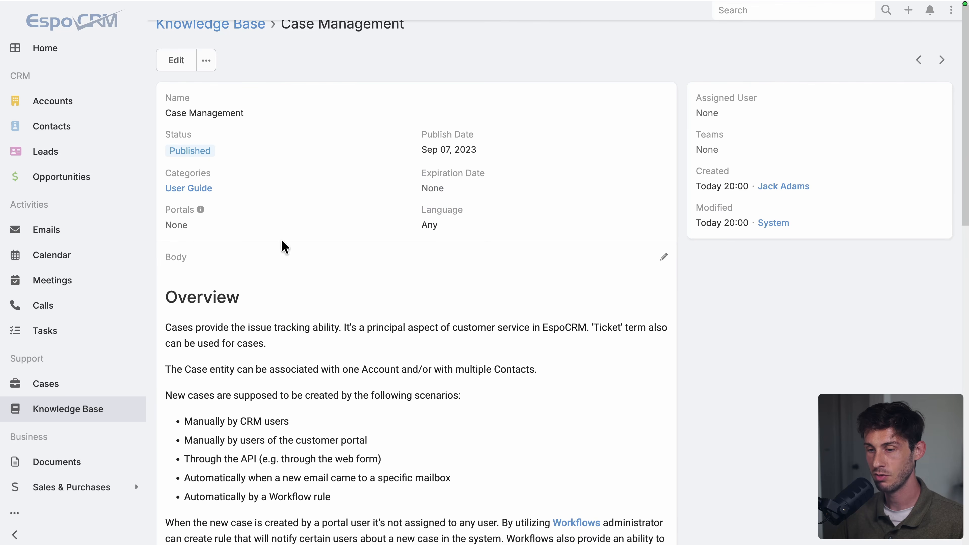
scroll(420, 308, "down", 1)
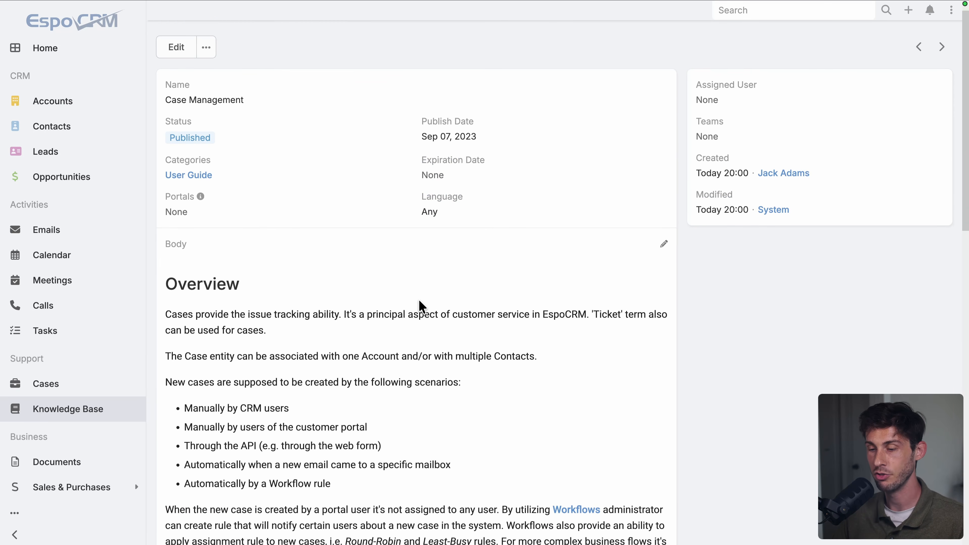
scroll(422, 306, "down", 5)
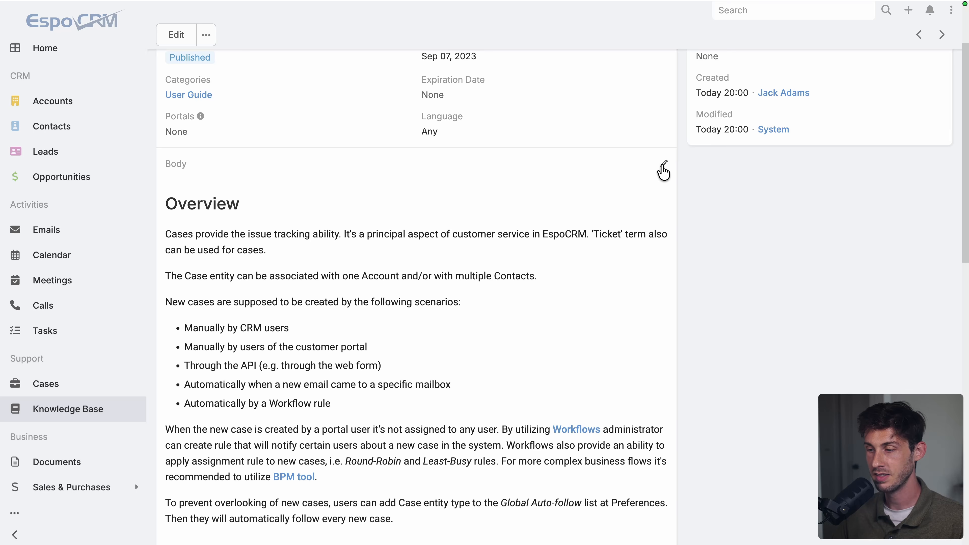
Open the Case Management article's body for inline editing and look through the rich-text editor.
left_click(663, 169)
scroll(496, 332, "down", 5)
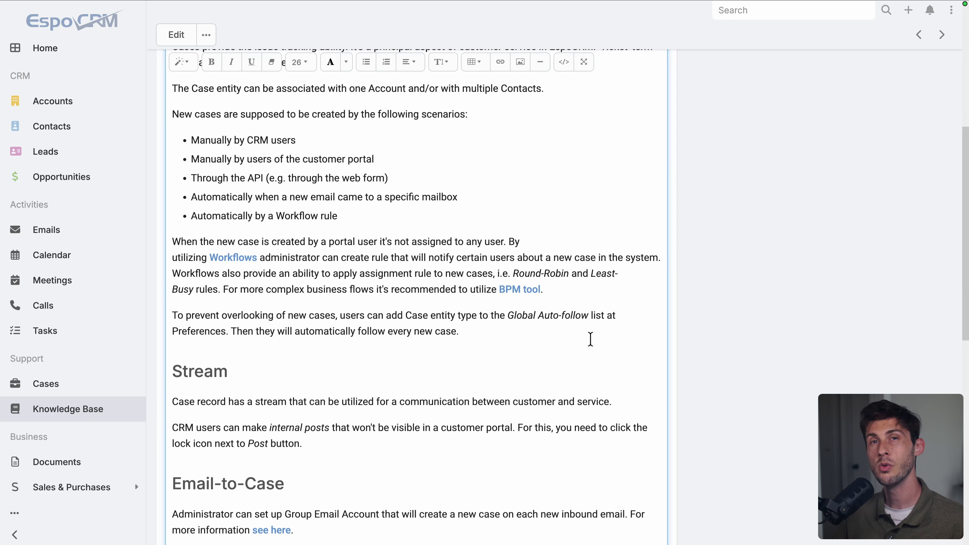
scroll(712, 310, "up", 9)
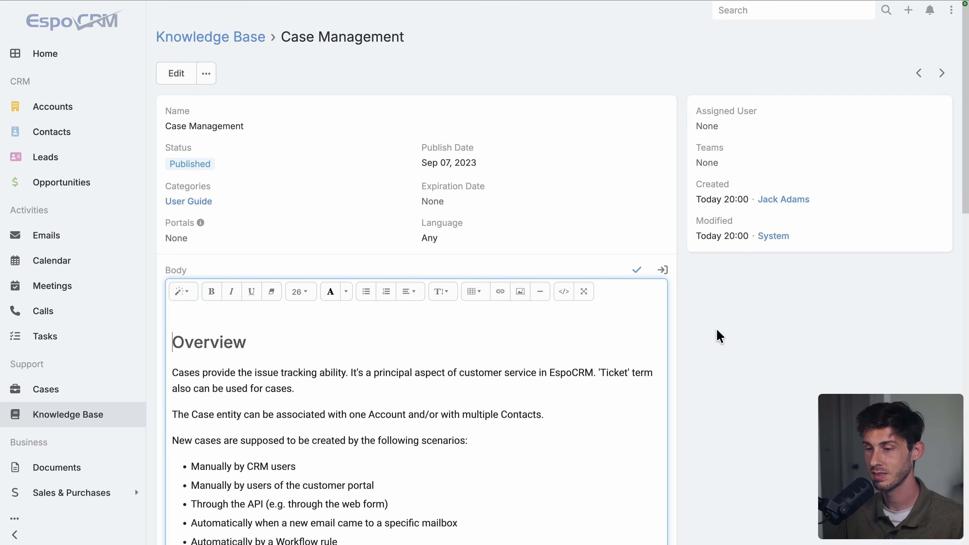
scroll(716, 330, "down", 3)
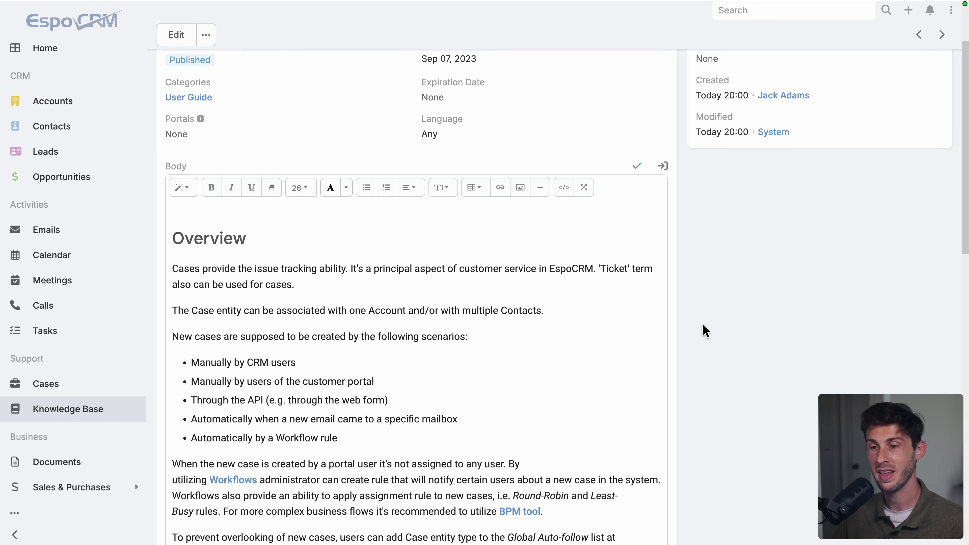
scroll(731, 328, "up", 3)
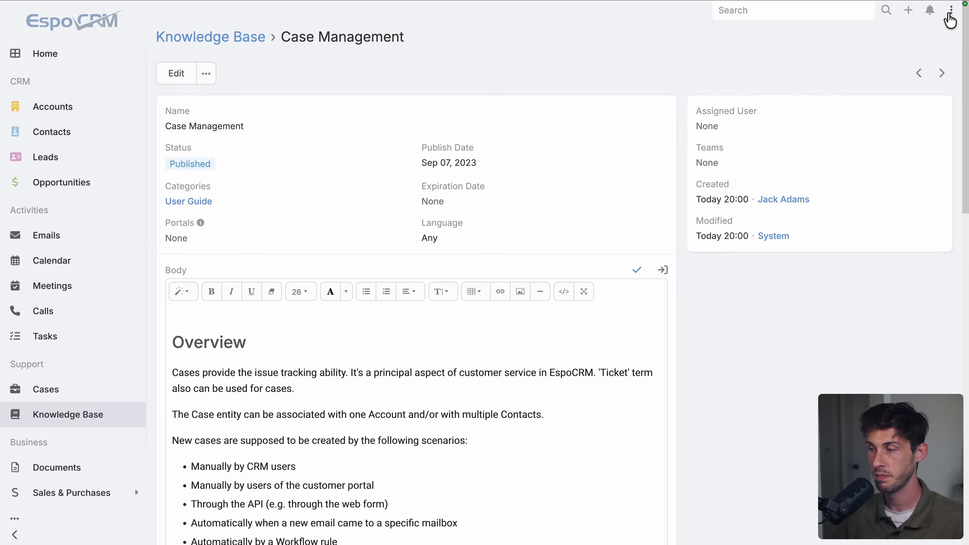
Leave the article without saving the body edit, and open the Entity Manager from Administration's customization options.
left_click(951, 10)
left_click(904, 66)
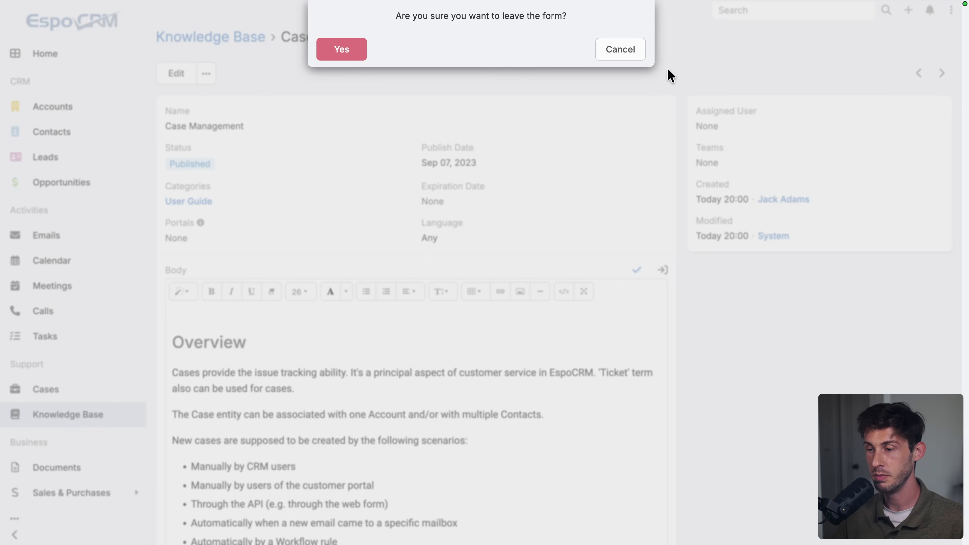
left_click(336, 52)
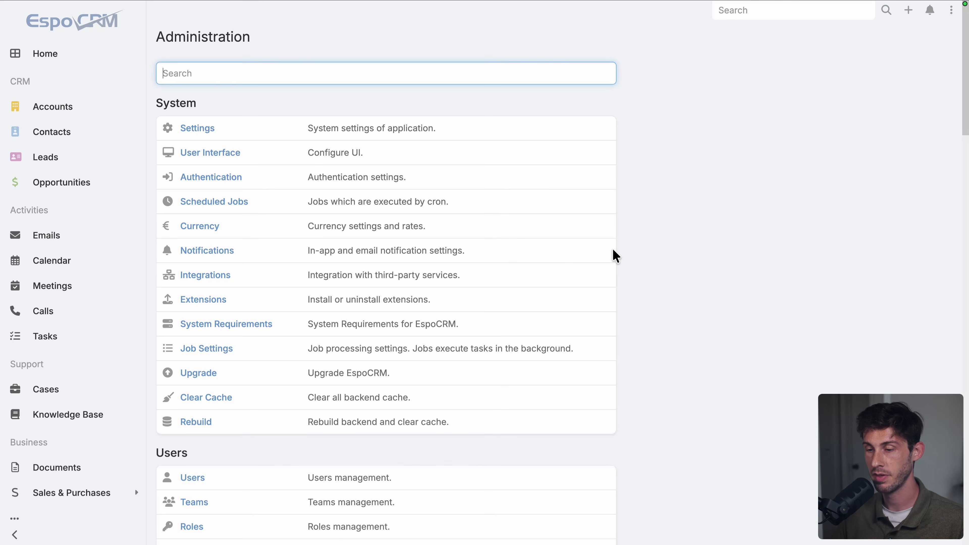
scroll(724, 275, "down", 1)
scroll(724, 275, "down", 10)
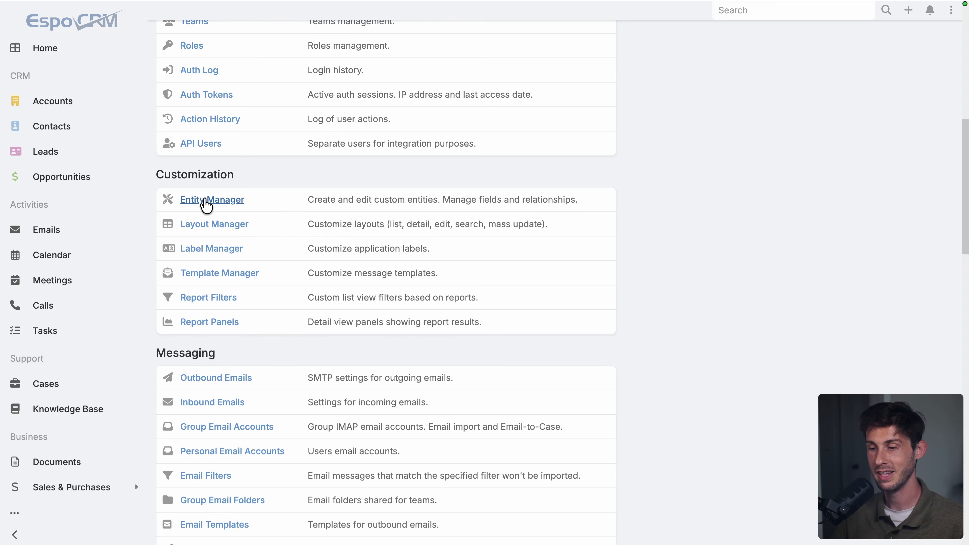
left_click(207, 200)
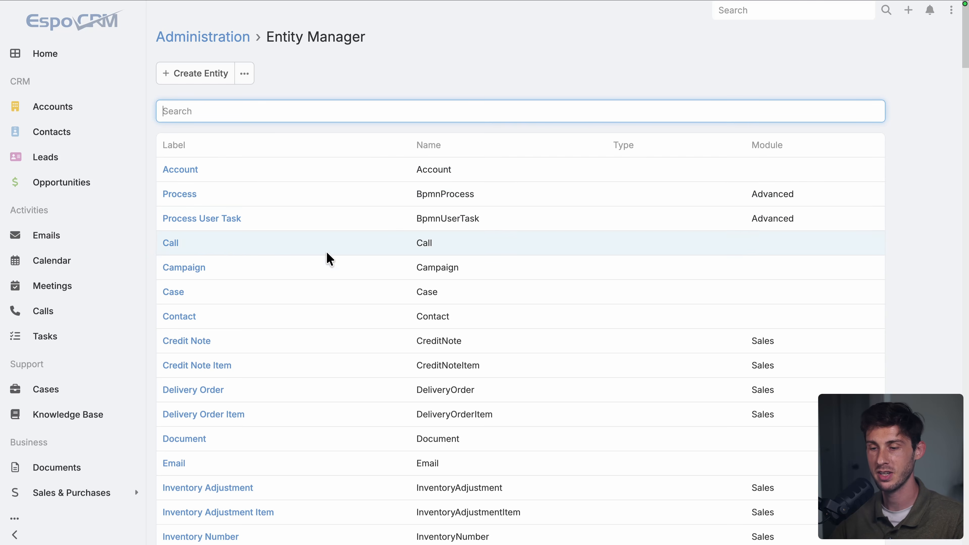
Browse the Entity Manager's entities and inspect the Create Entity form, leaving it without creating an entity.
scroll(344, 263, "down", 1)
scroll(252, 254, "down", 10)
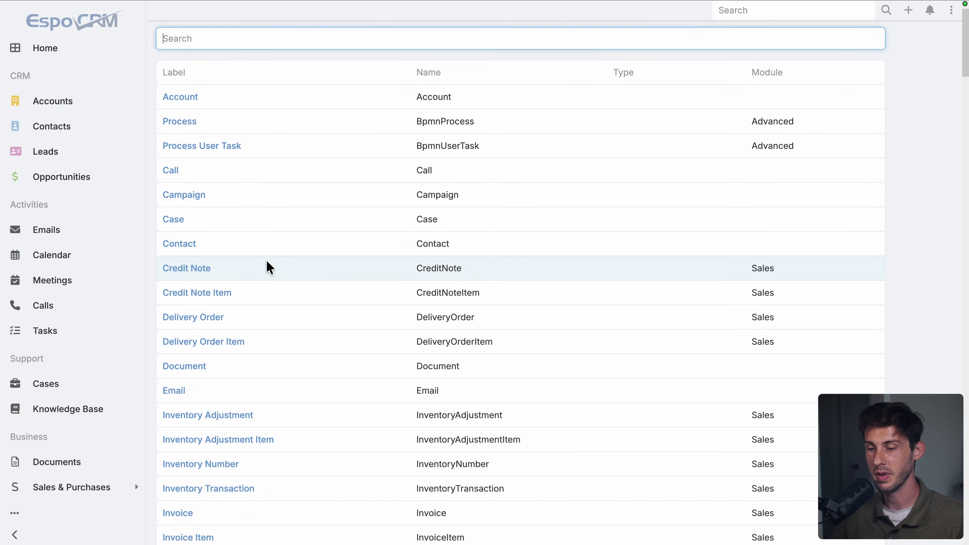
scroll(282, 269, "down", 15)
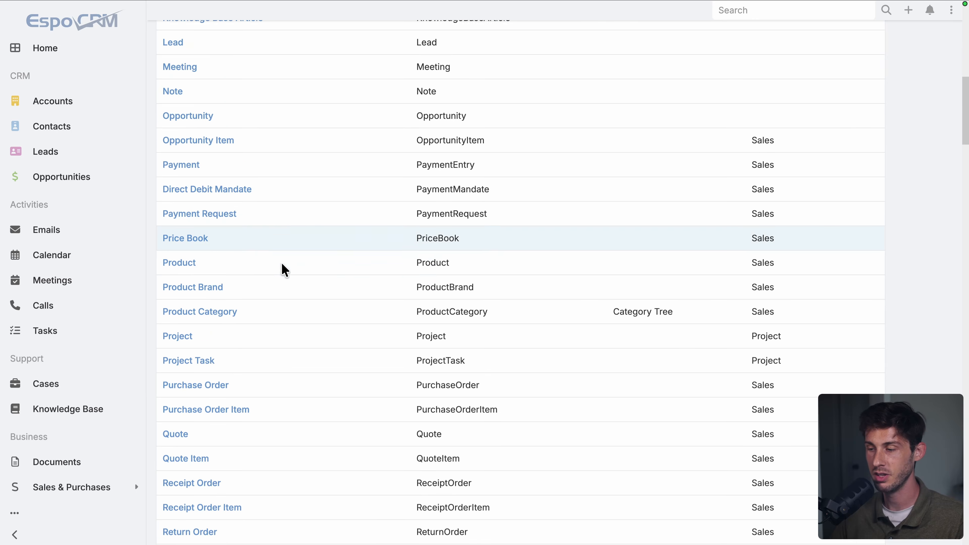
scroll(643, 253, "up", 14)
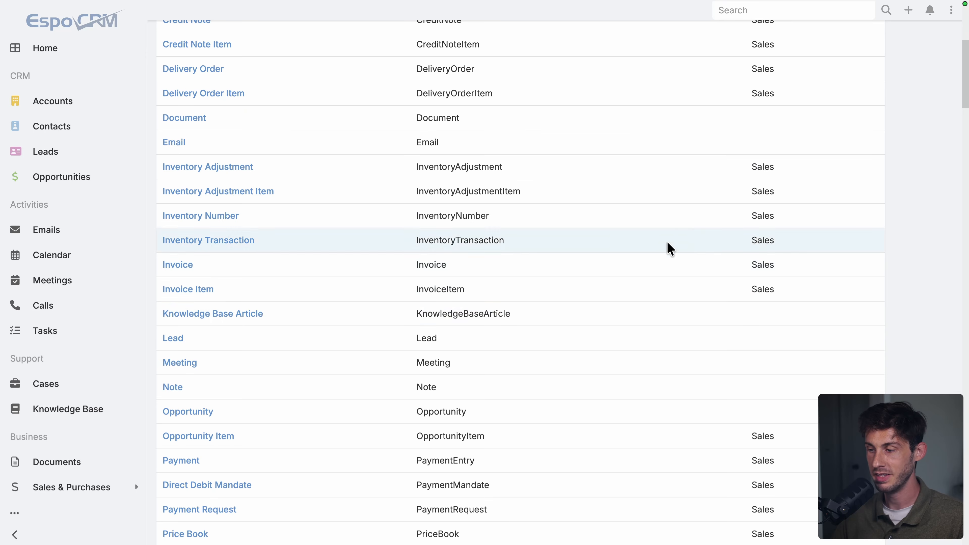
scroll(677, 259, "up", 9)
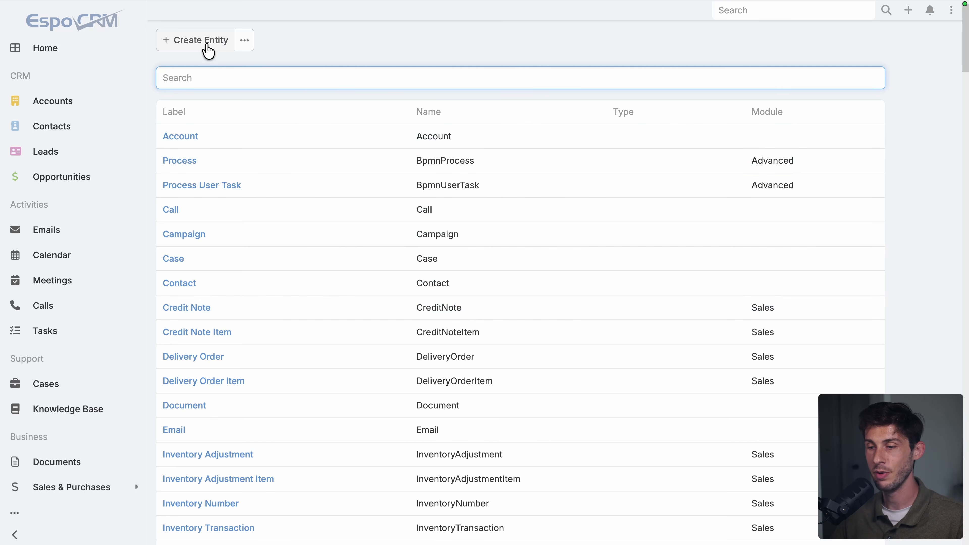
left_click(209, 42)
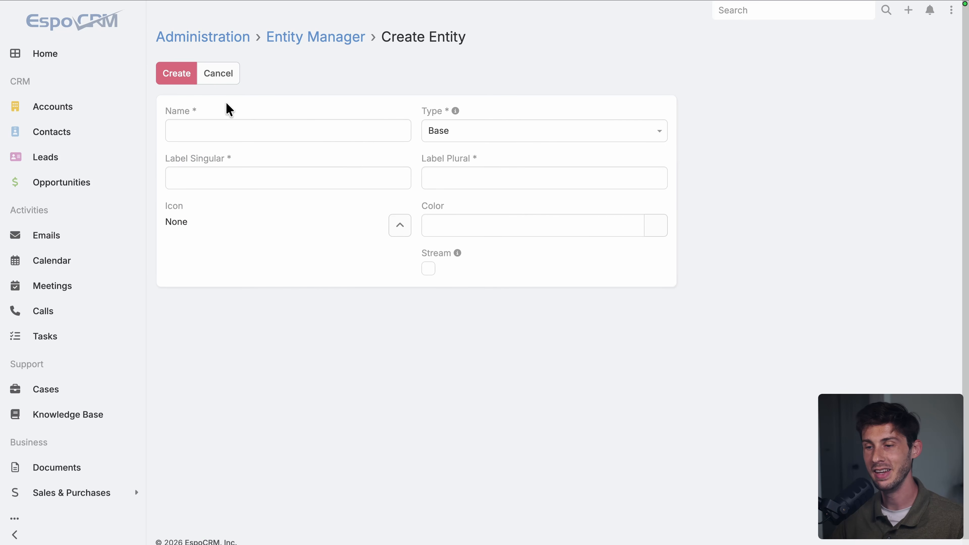
left_click(219, 76)
Find the Project Task entity among the entities and open its fields.
scroll(603, 363, "down", 3)
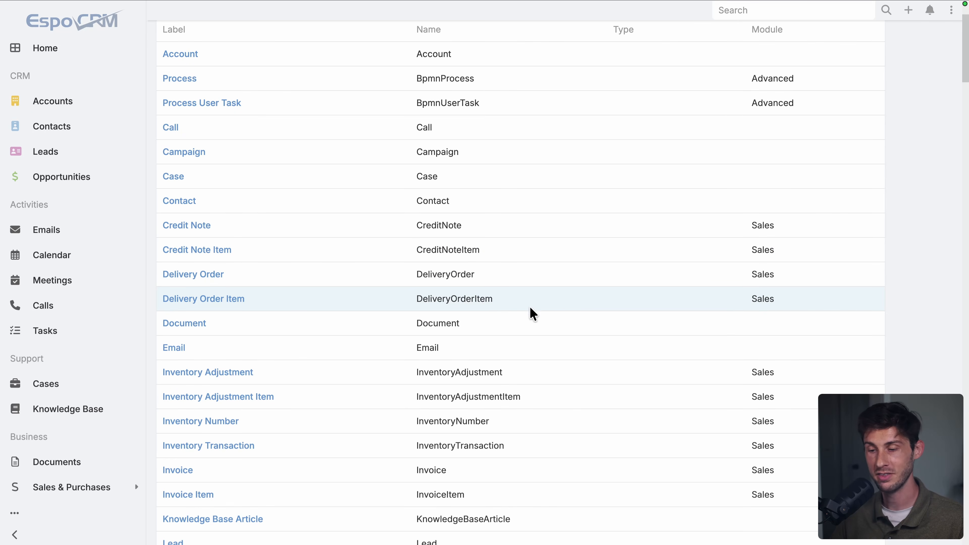
scroll(529, 316, "down", 7)
scroll(382, 216, "down", 1)
scroll(381, 216, "down", 8)
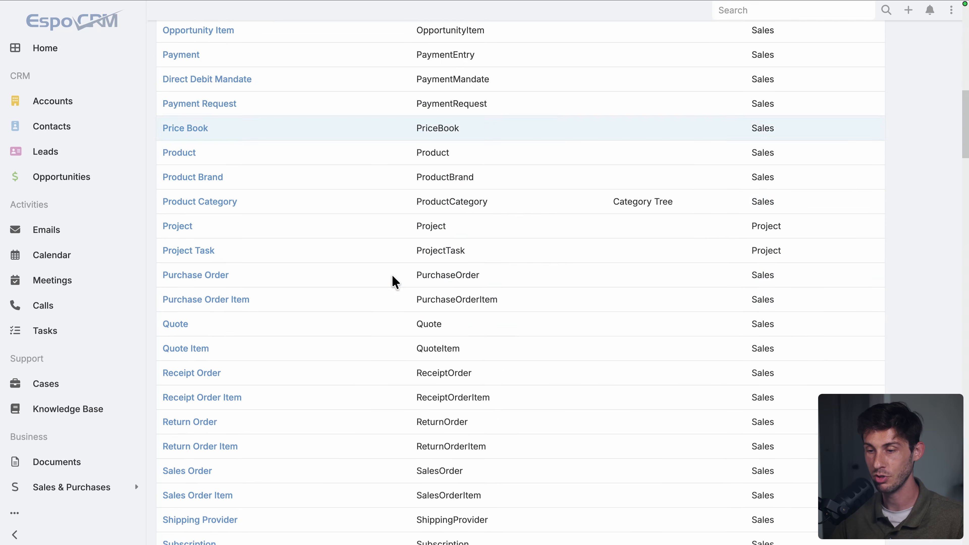
scroll(394, 282, "up", 18)
scroll(392, 355, "down", 12)
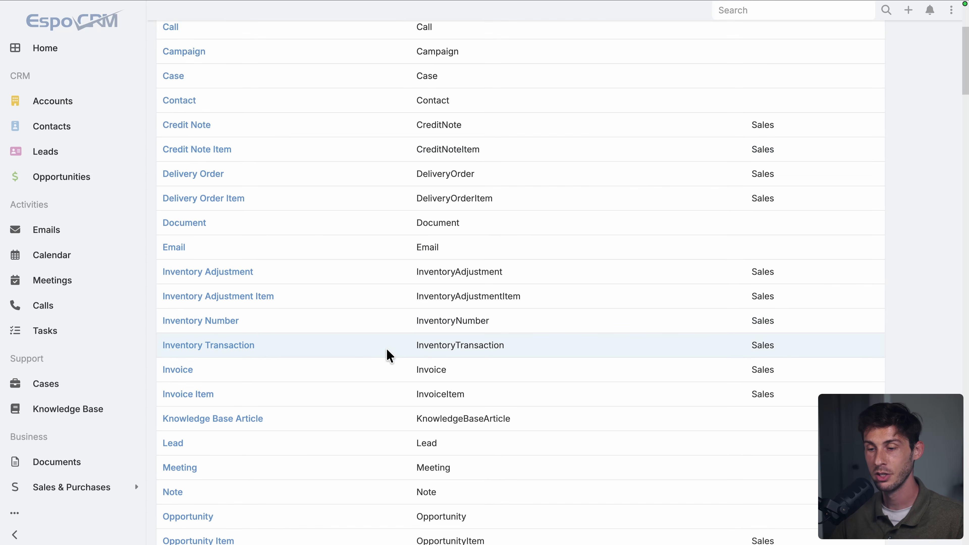
scroll(383, 344, "down", 6)
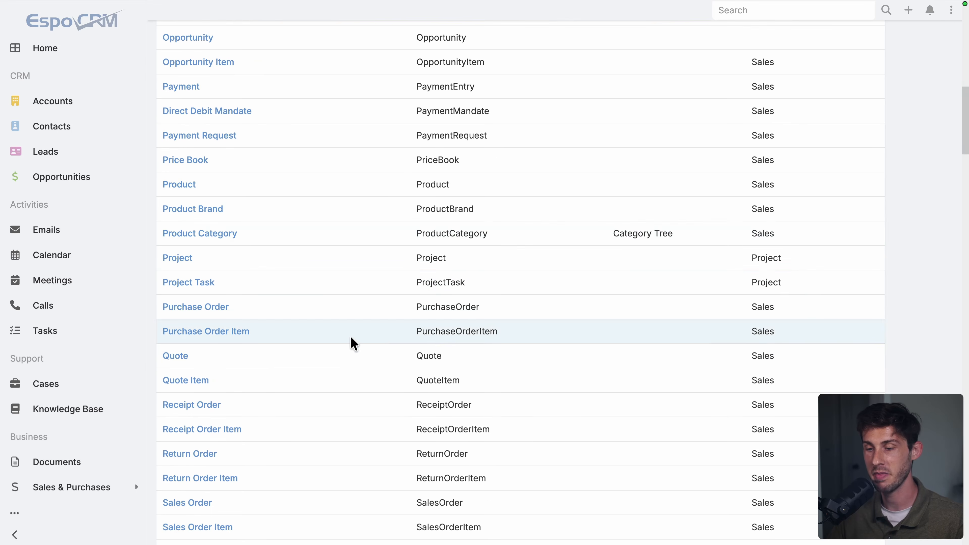
left_click(206, 283)
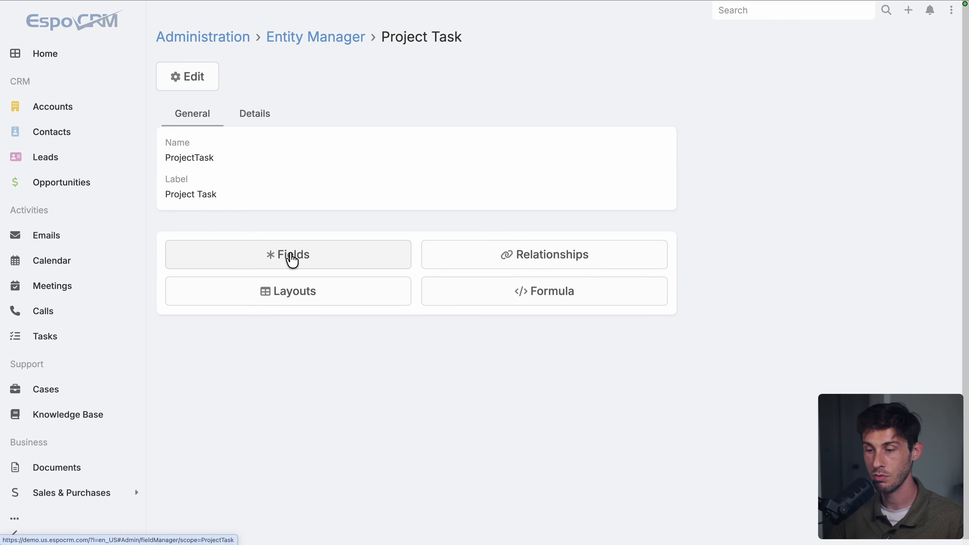
left_click(292, 259)
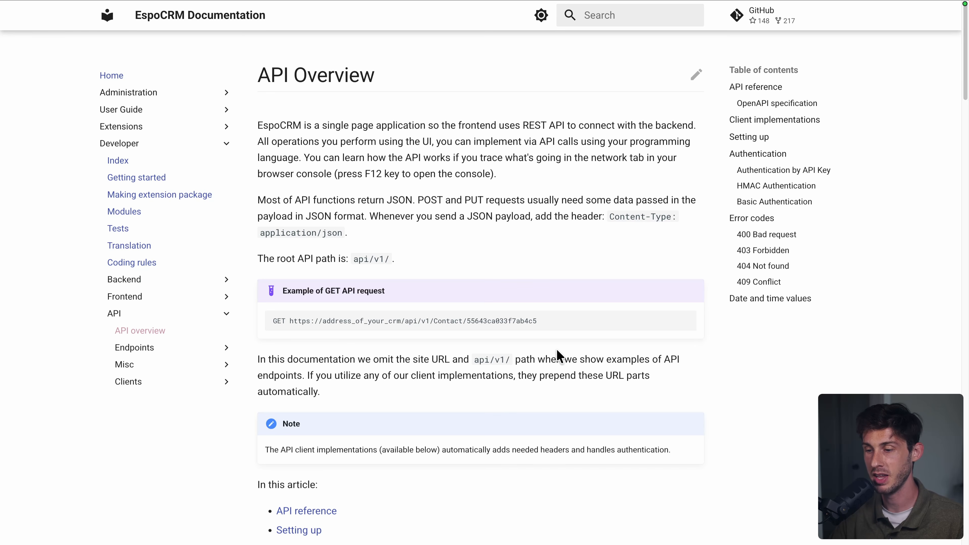
Look through the API Overview in the EspoCRM documentation and the paid packs on the website's Extensions page.
scroll(557, 351, "down", 2)
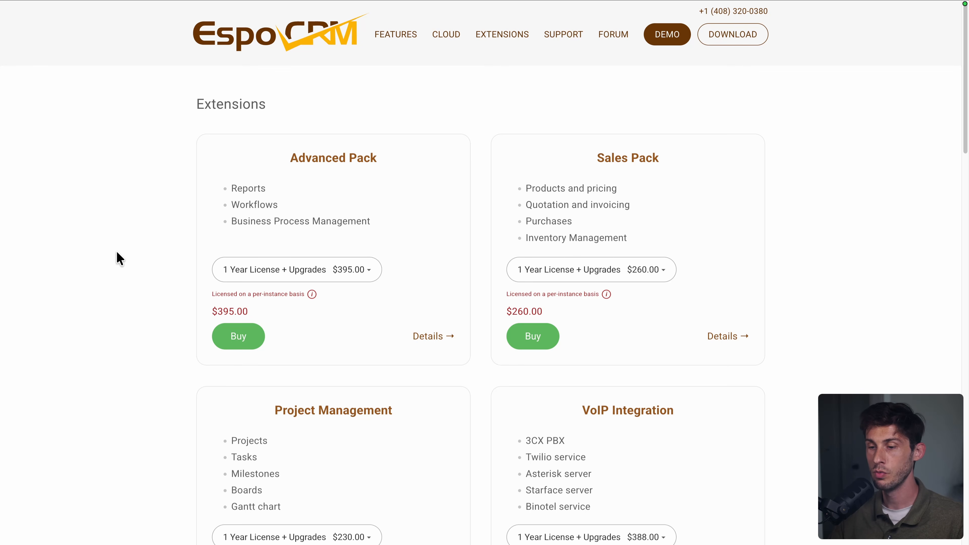
scroll(119, 259, "down", 3)
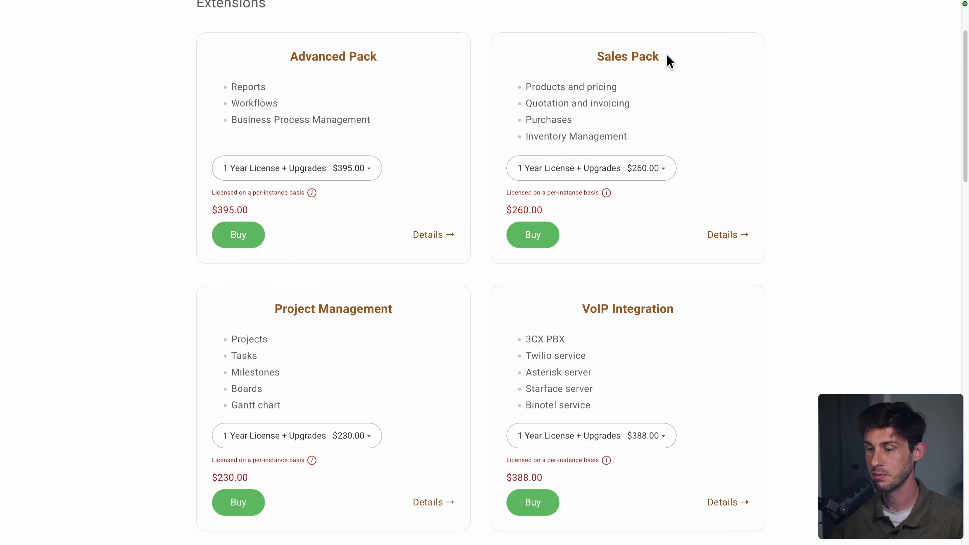
scroll(436, 288, "down", 4)
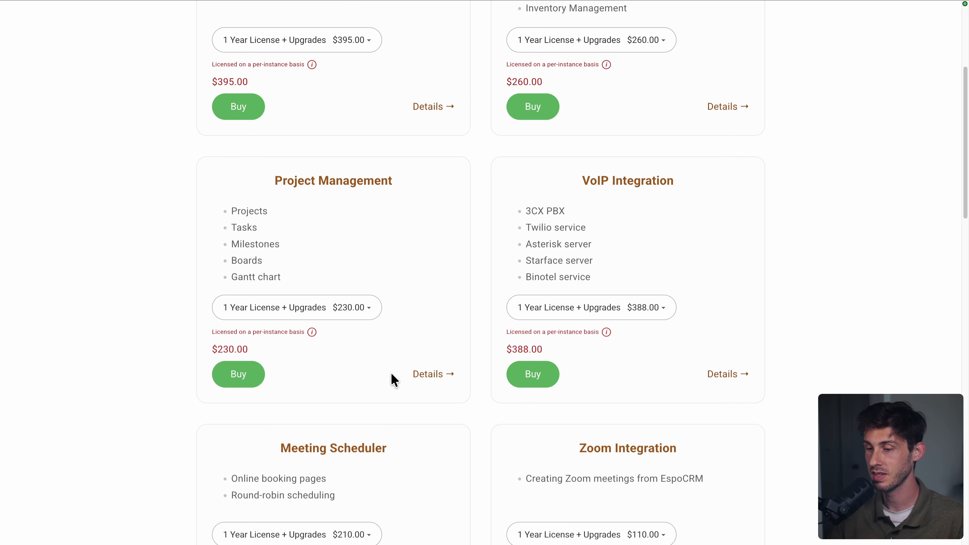